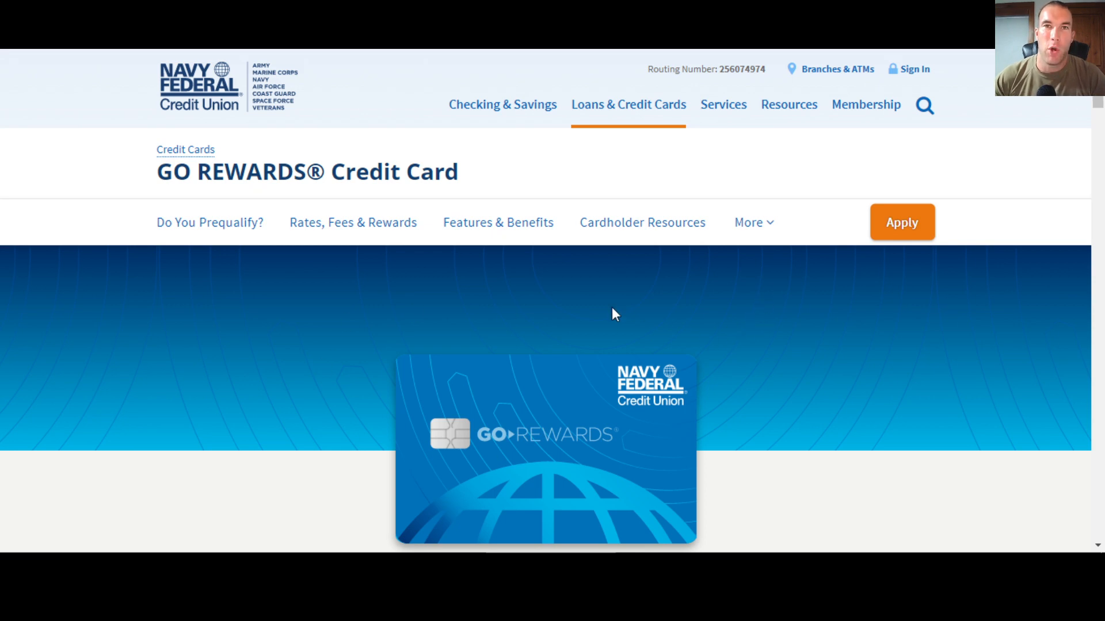
scroll(612, 314, "down", 2)
scroll(562, 276, "up", 1)
scroll(604, 262, "down", 2)
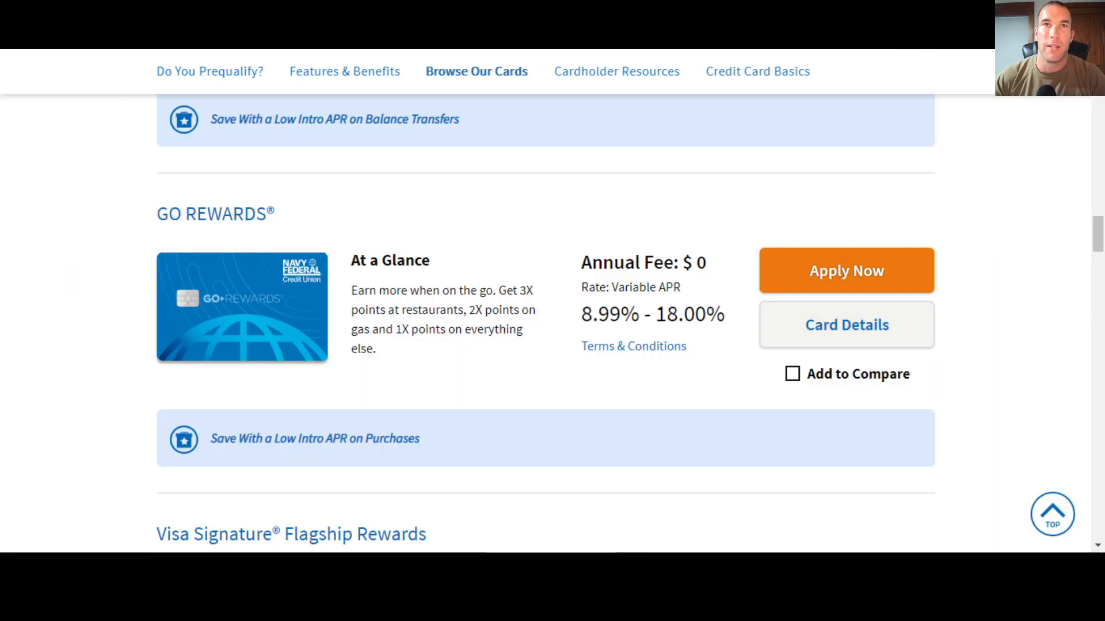
scroll(592, 247, "up", 5)
scroll(594, 249, "up", 5)
scroll(592, 245, "up", 5)
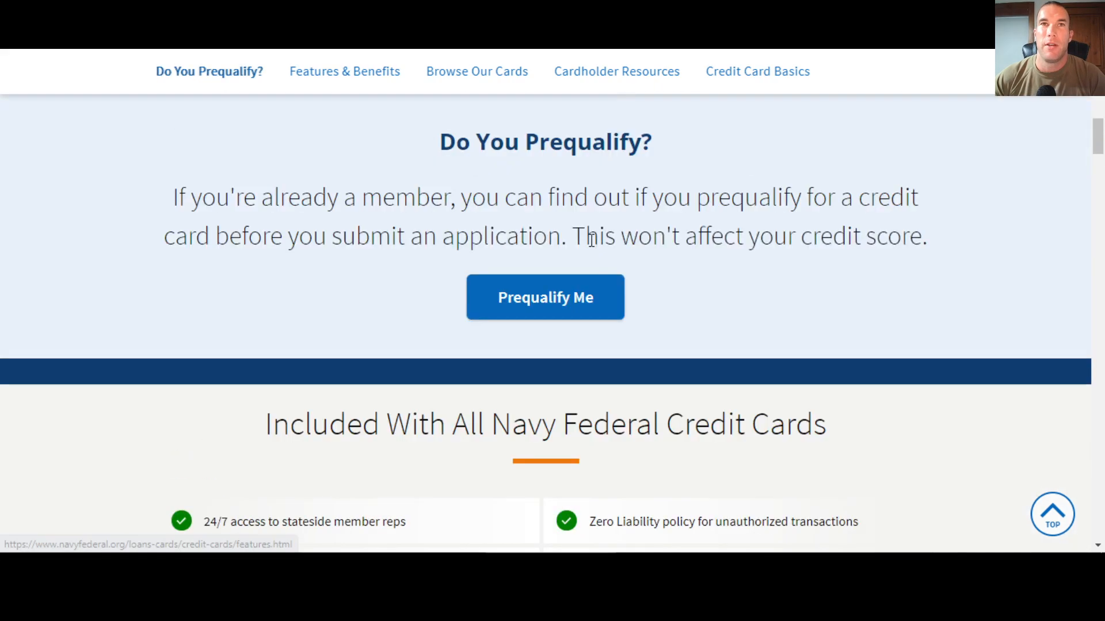
scroll(589, 242, "up", 5)
scroll(590, 242, "up", 2)
scroll(590, 239, "up", 2)
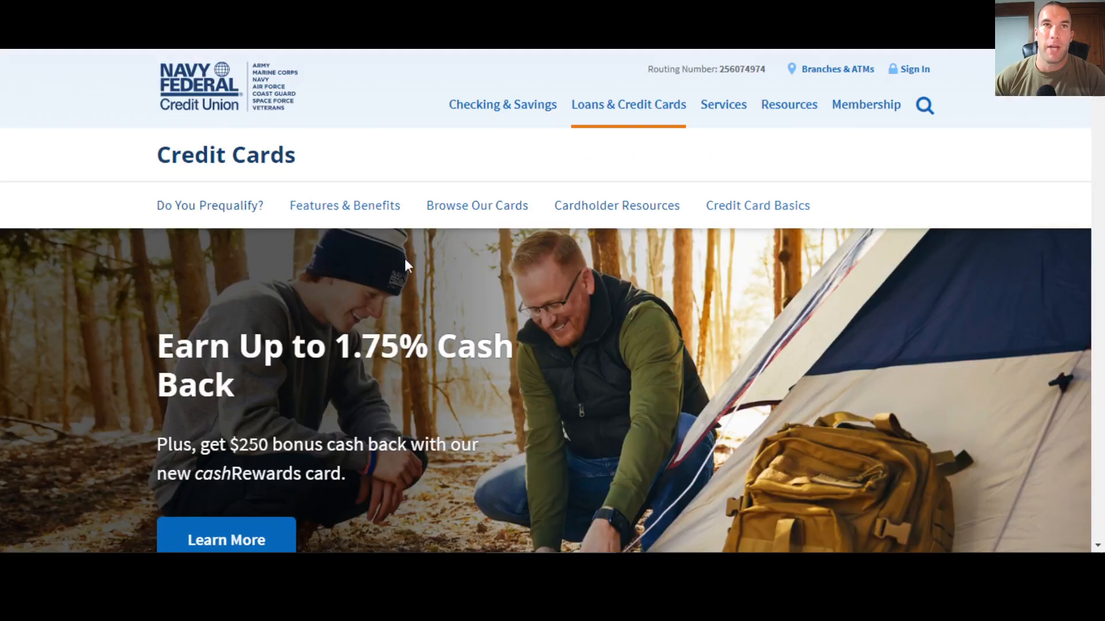
scroll(580, 227, "down", 4)
scroll(576, 222, "up", 3)
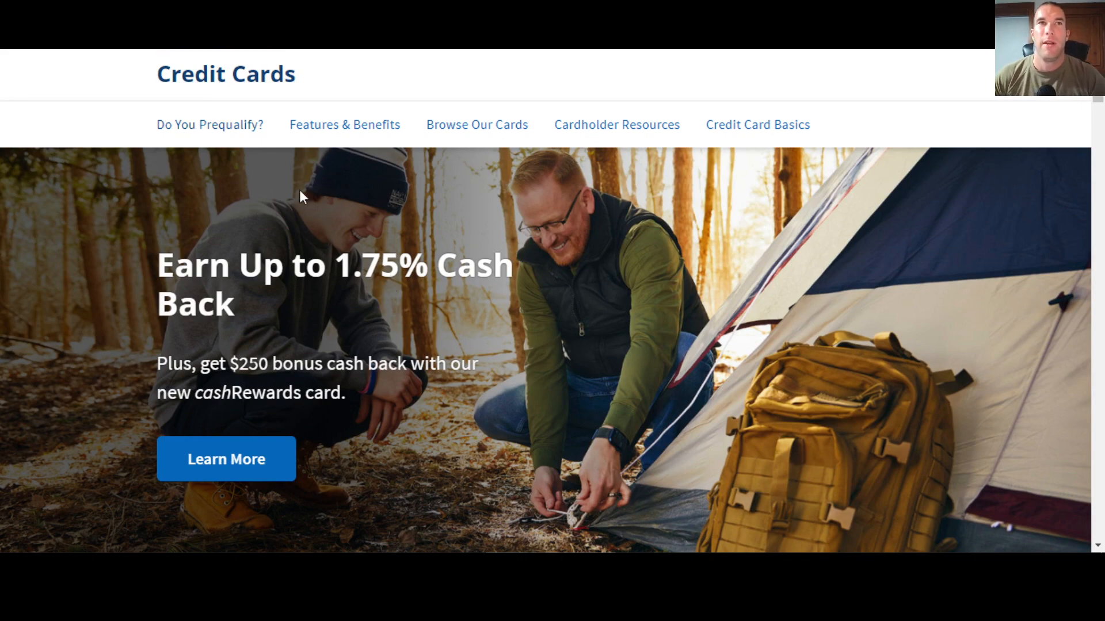
scroll(440, 238, "down", 3)
scroll(389, 285, "down", 1)
scroll(415, 277, "down", 2)
scroll(414, 277, "down", 2)
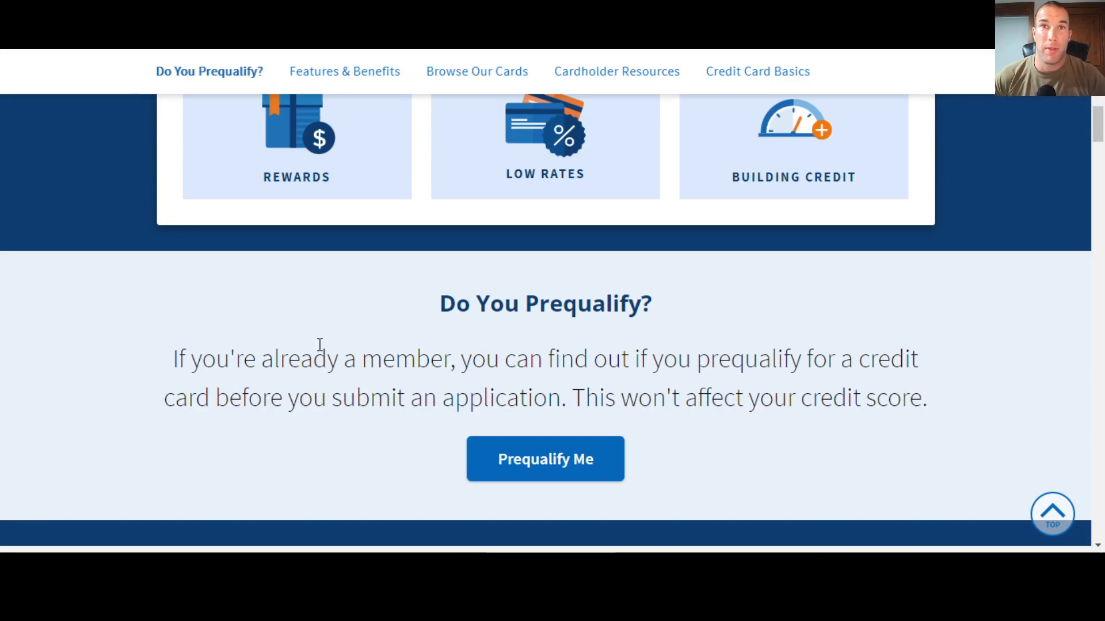
scroll(518, 345, "down", 2)
scroll(419, 302, "down", 3)
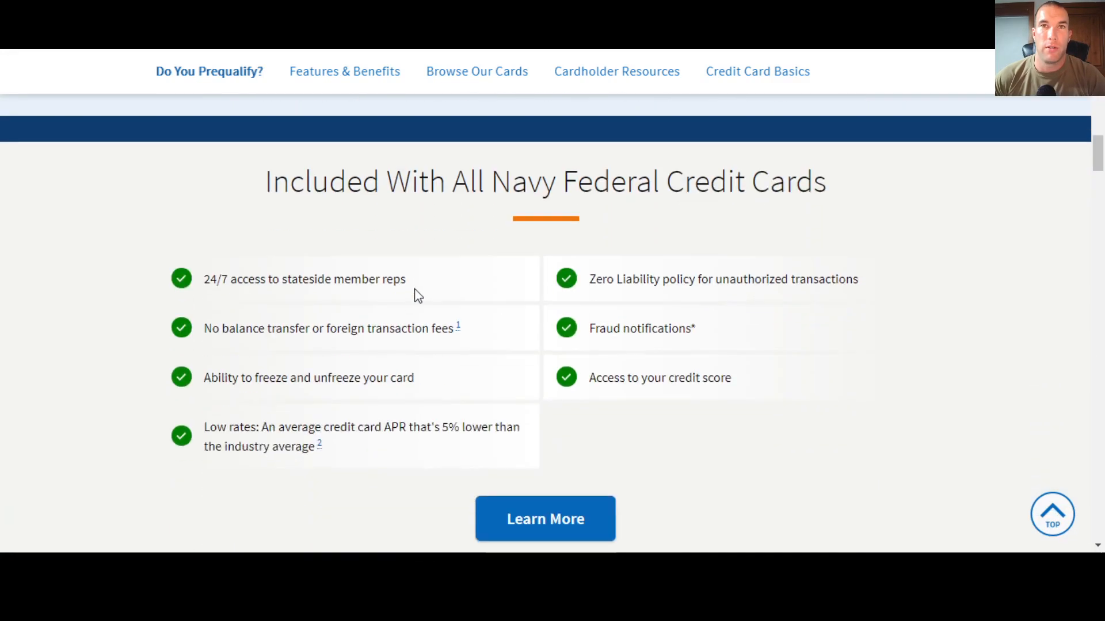
scroll(449, 281, "down", 1)
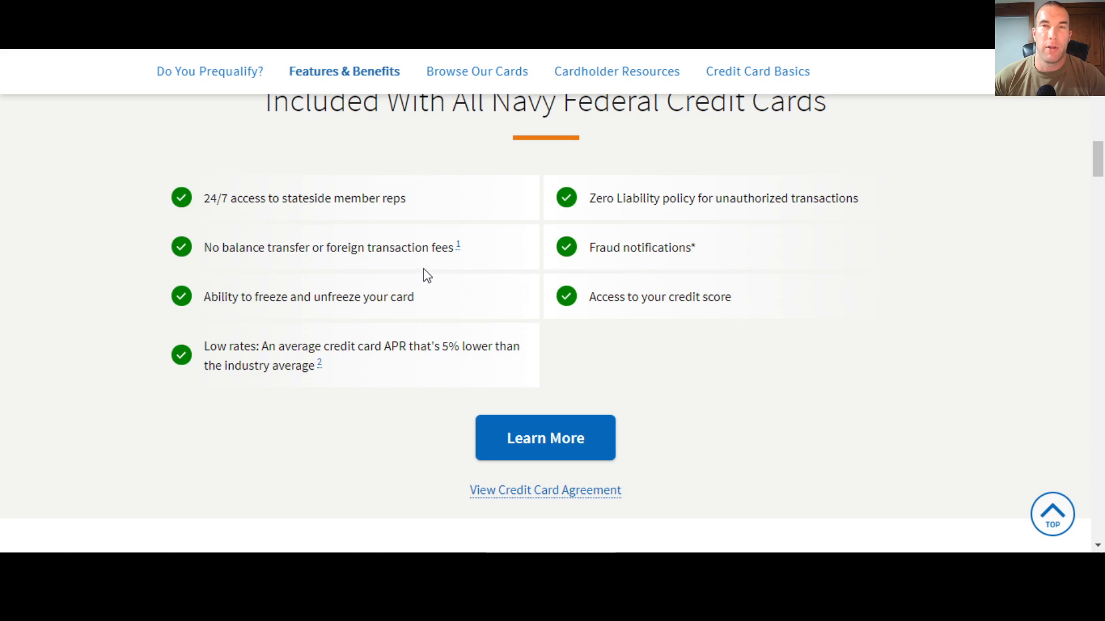
scroll(436, 261, "down", 3)
scroll(436, 262, "down", 2)
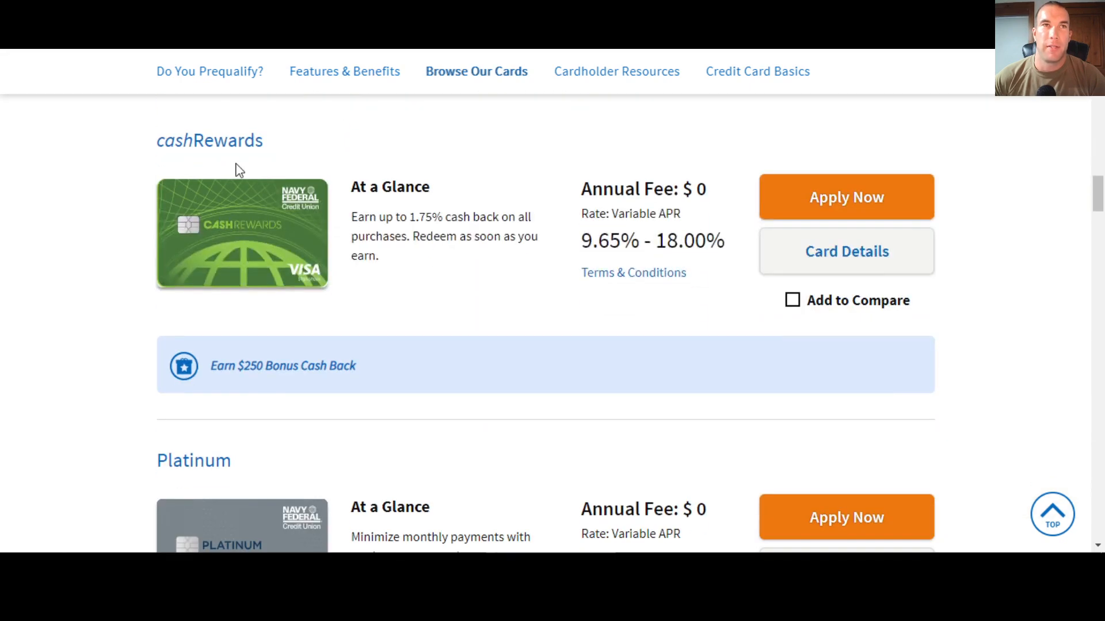
scroll(240, 169, "down", 2)
scroll(326, 328, "down", 3)
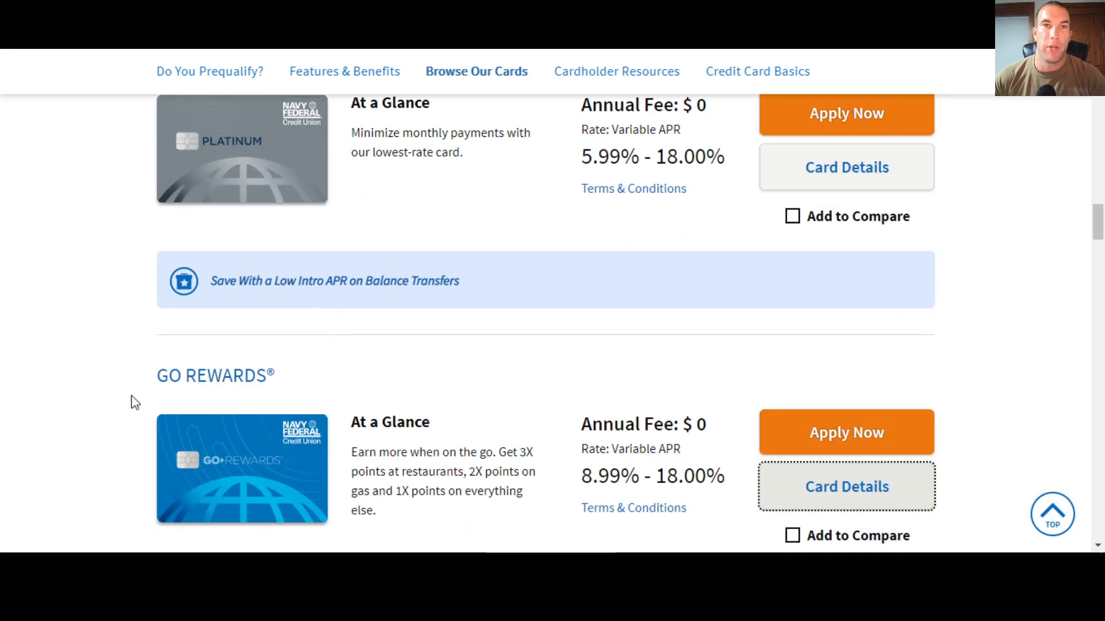
scroll(401, 376, "down", 1)
scroll(405, 378, "down", 2)
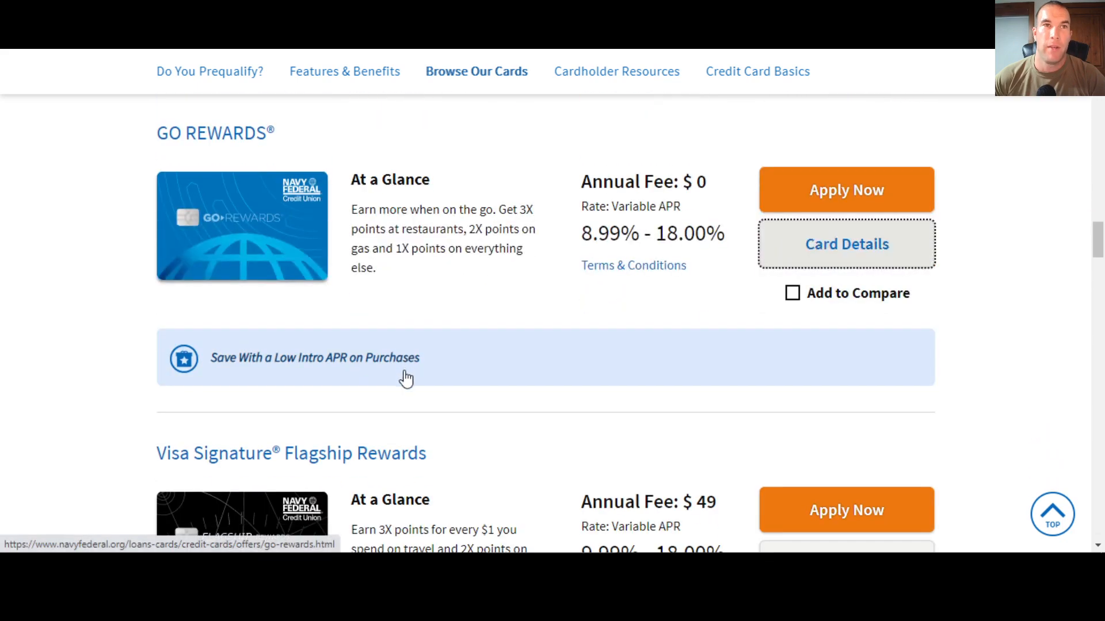
scroll(184, 362, "down", 2)
scroll(388, 354, "down", 1)
scroll(381, 345, "down", 3)
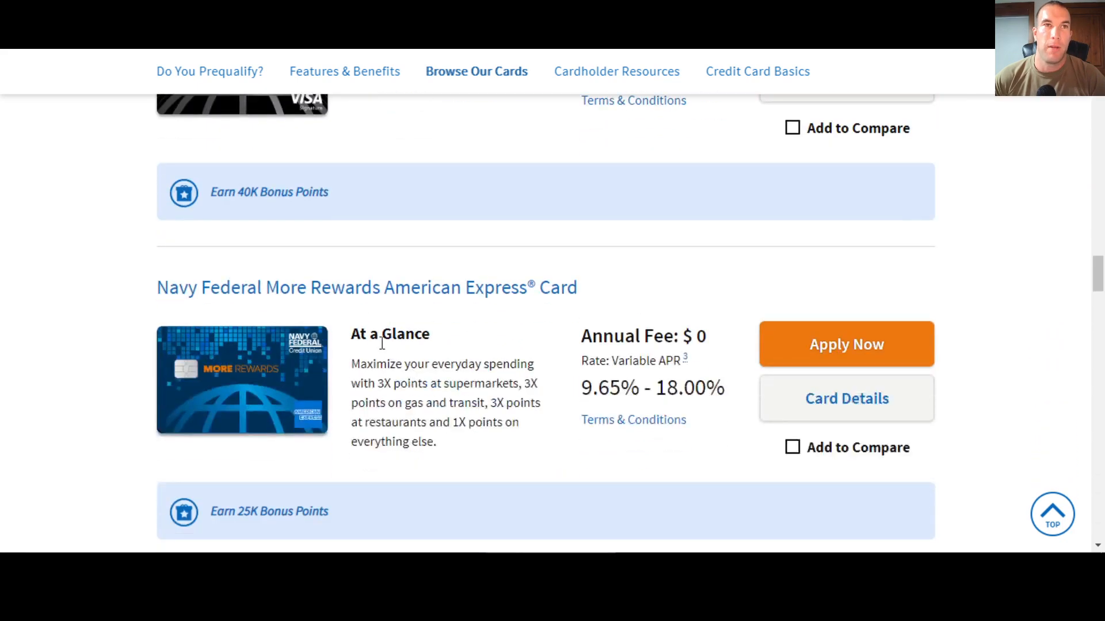
scroll(464, 348, "down", 4)
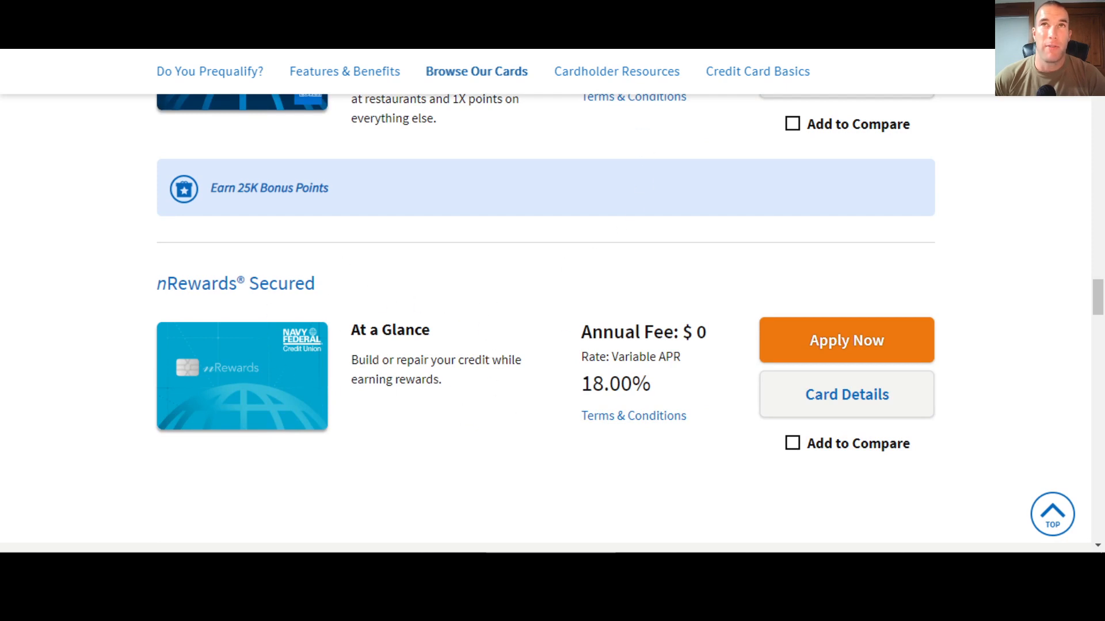
scroll(376, 275, "up", 2)
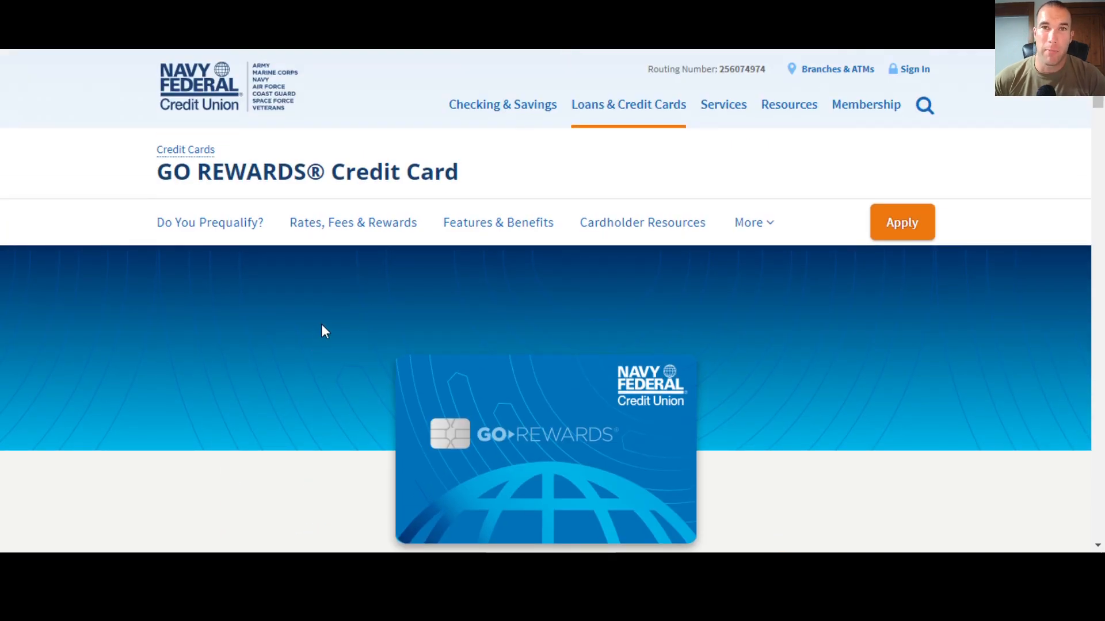
scroll(321, 332, "down", 1)
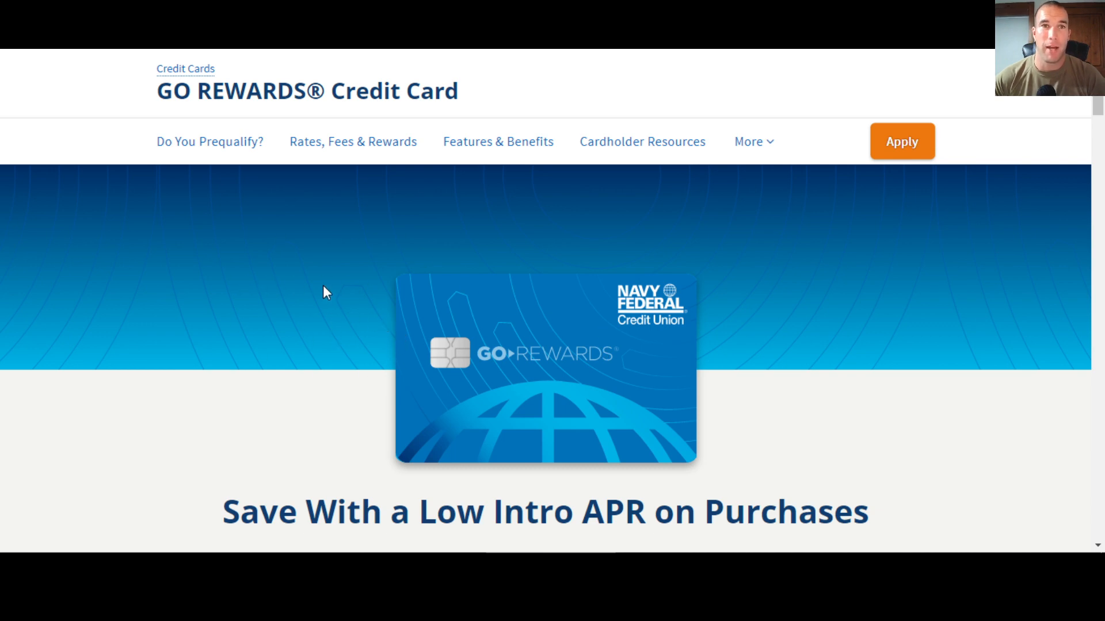
scroll(322, 264, "down", 3)
scroll(320, 265, "up", 1)
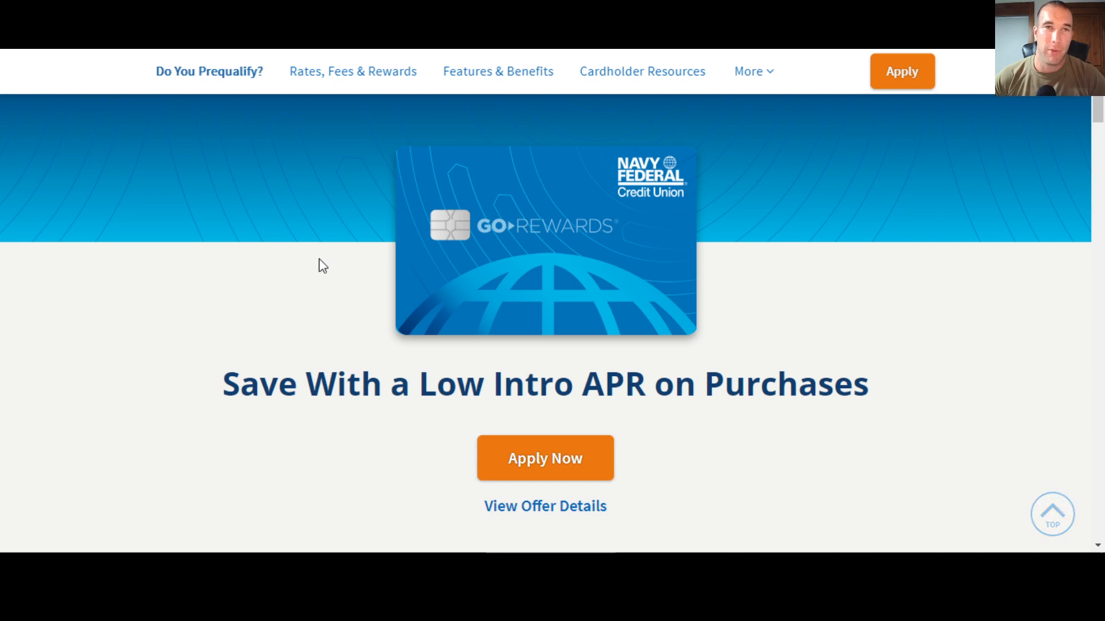
scroll(318, 264, "down", 1)
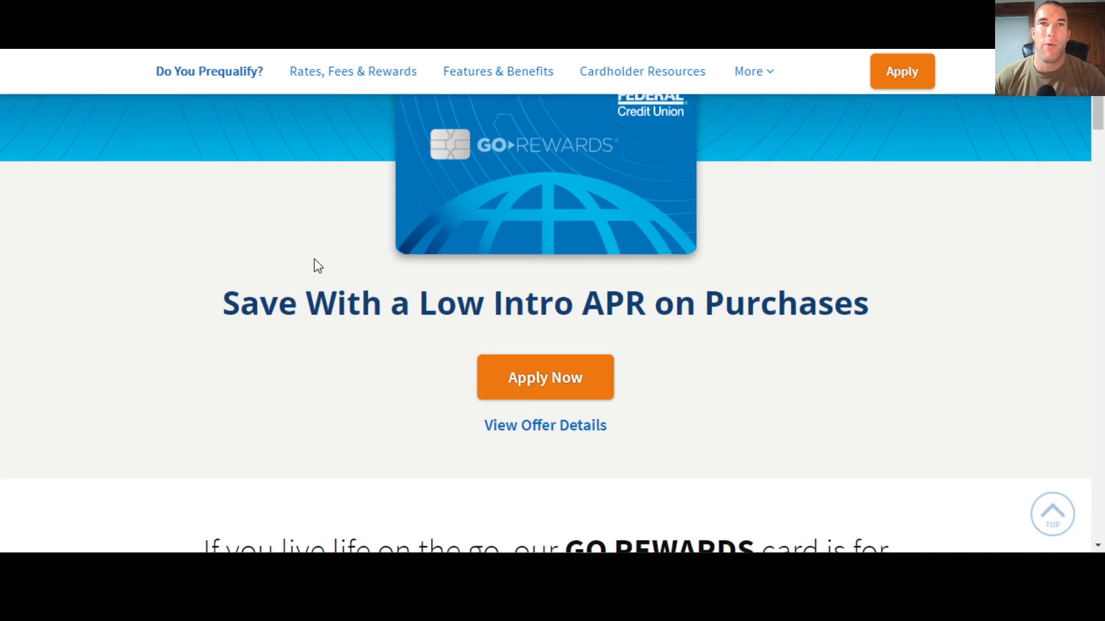
scroll(345, 268, "down", 2)
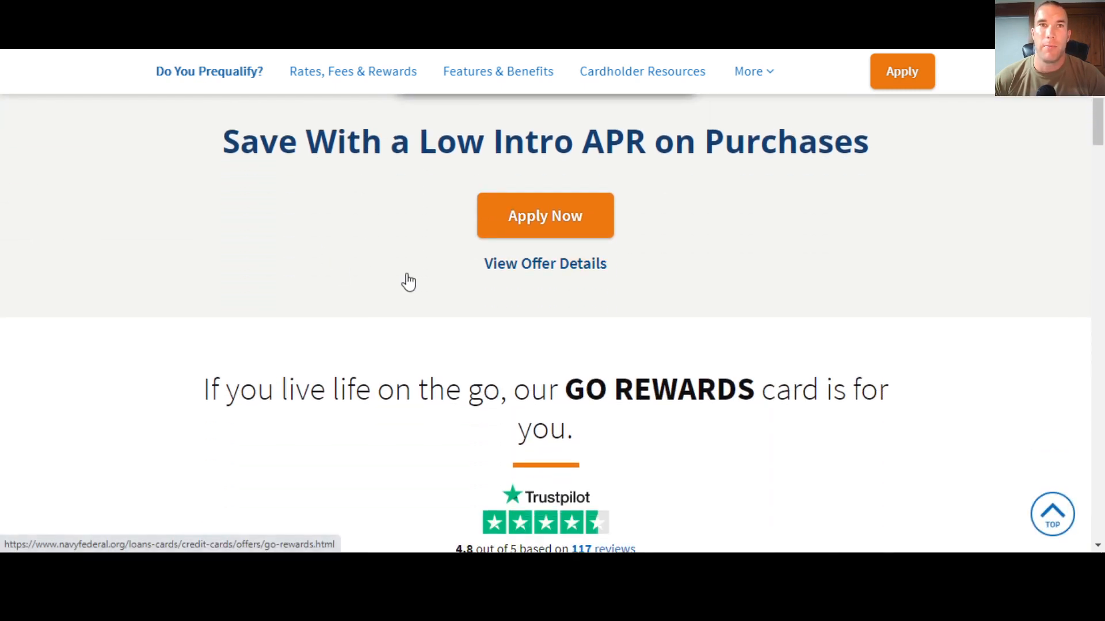
scroll(393, 281, "up", 1)
scroll(391, 282, "up", 1)
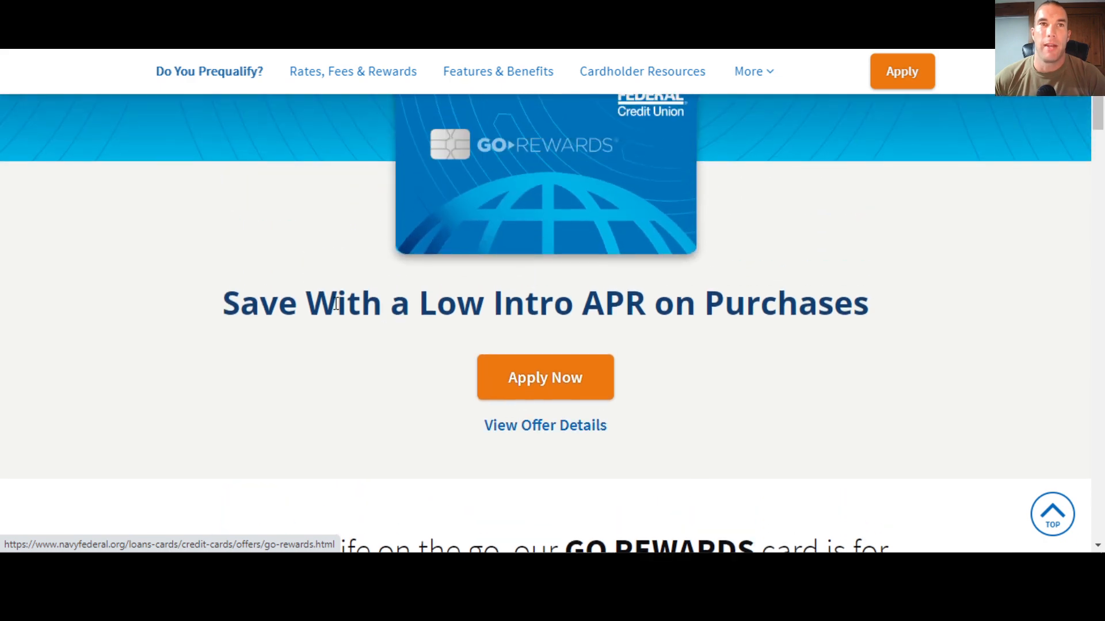
scroll(326, 320, "down", 3)
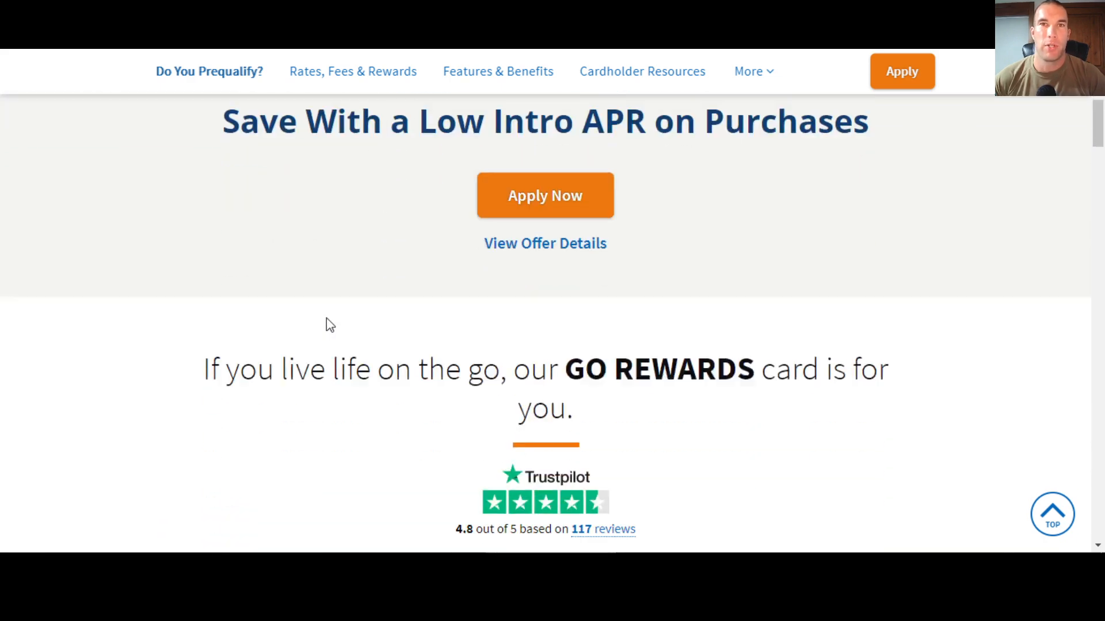
scroll(329, 316, "down", 3)
scroll(328, 315, "down", 1)
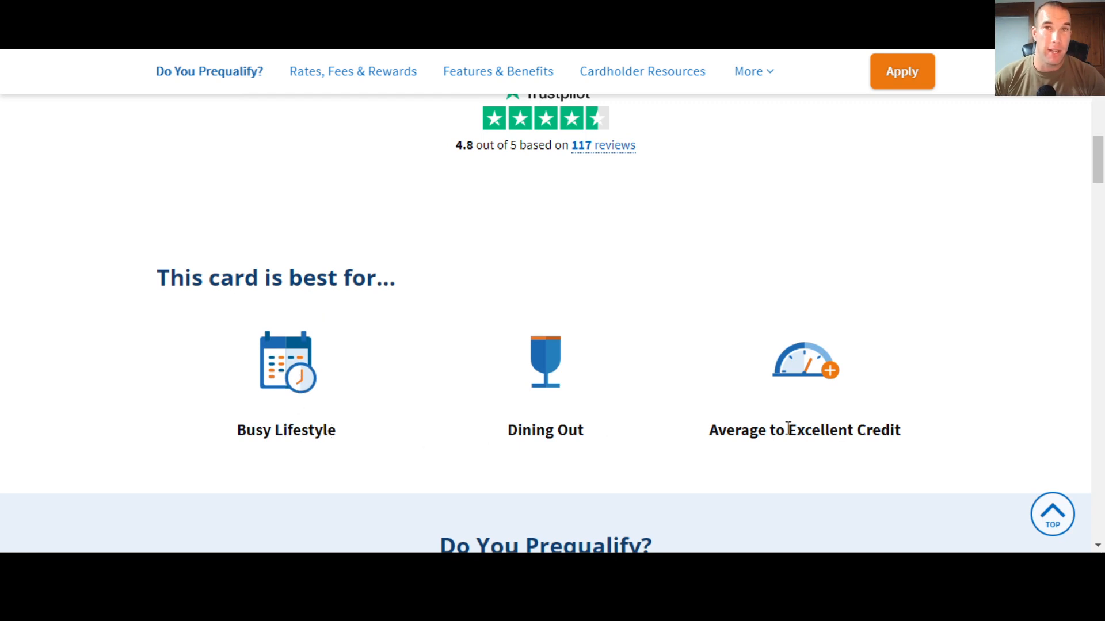
scroll(634, 395, "down", 2)
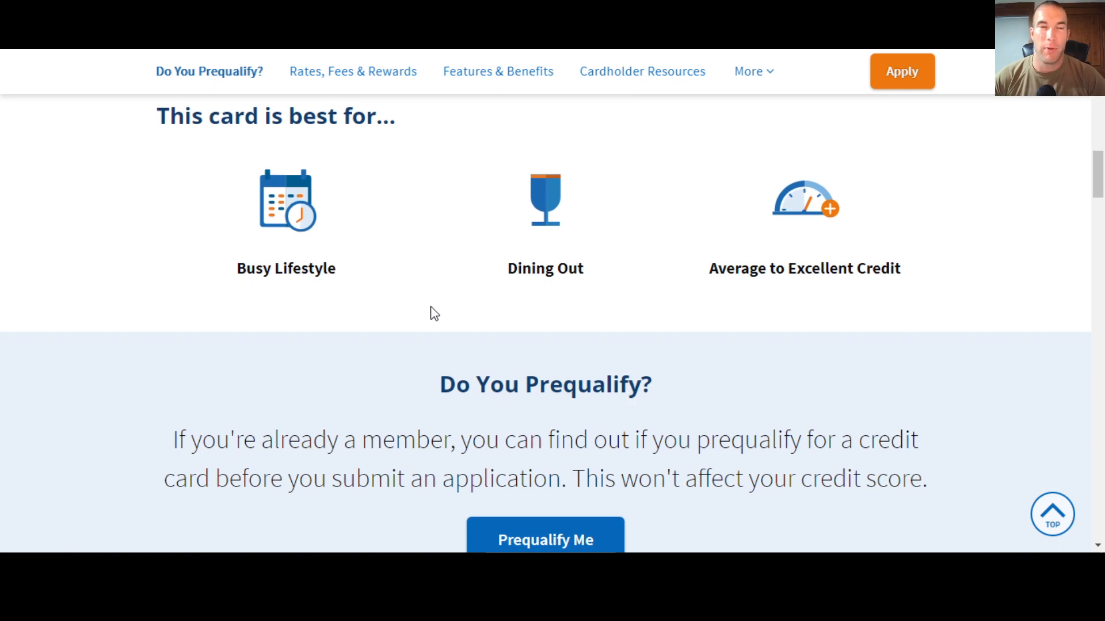
scroll(428, 314, "down", 1)
scroll(428, 314, "down", 2)
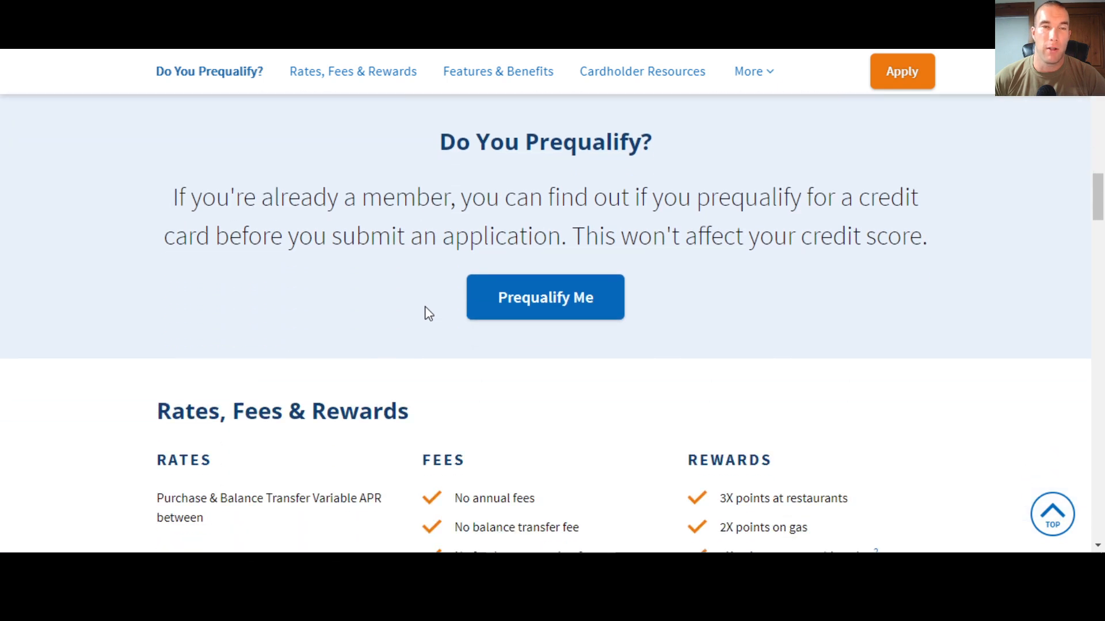
scroll(428, 313, "down", 2)
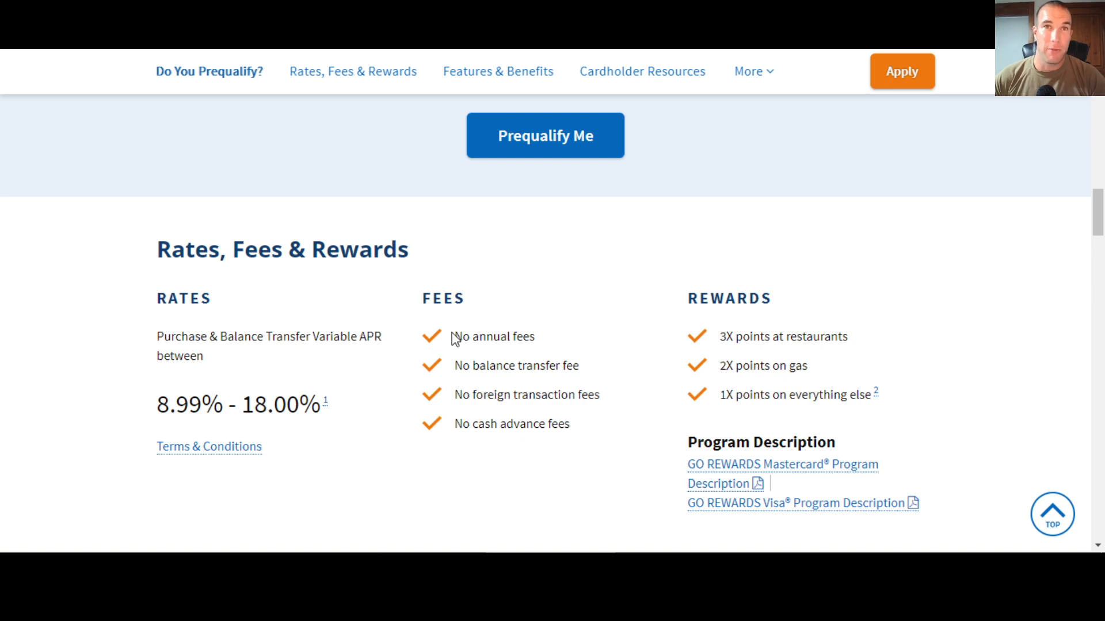
Highlight the four no-fee items and the No annual fees line for emphasis
left_click_drag(453, 336, 593, 431)
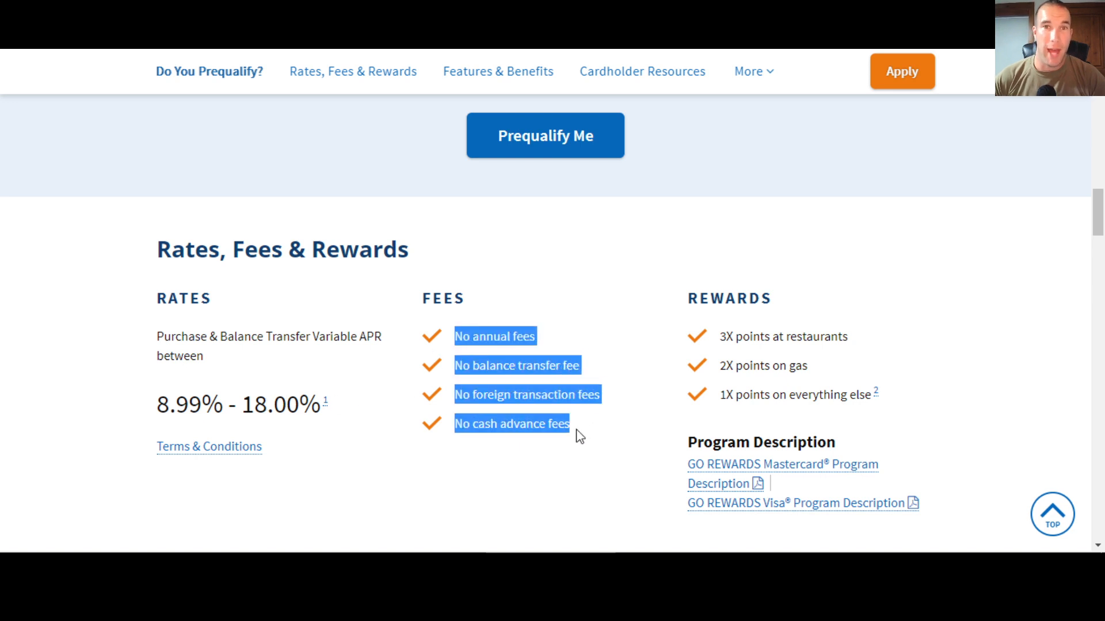
left_click(557, 423)
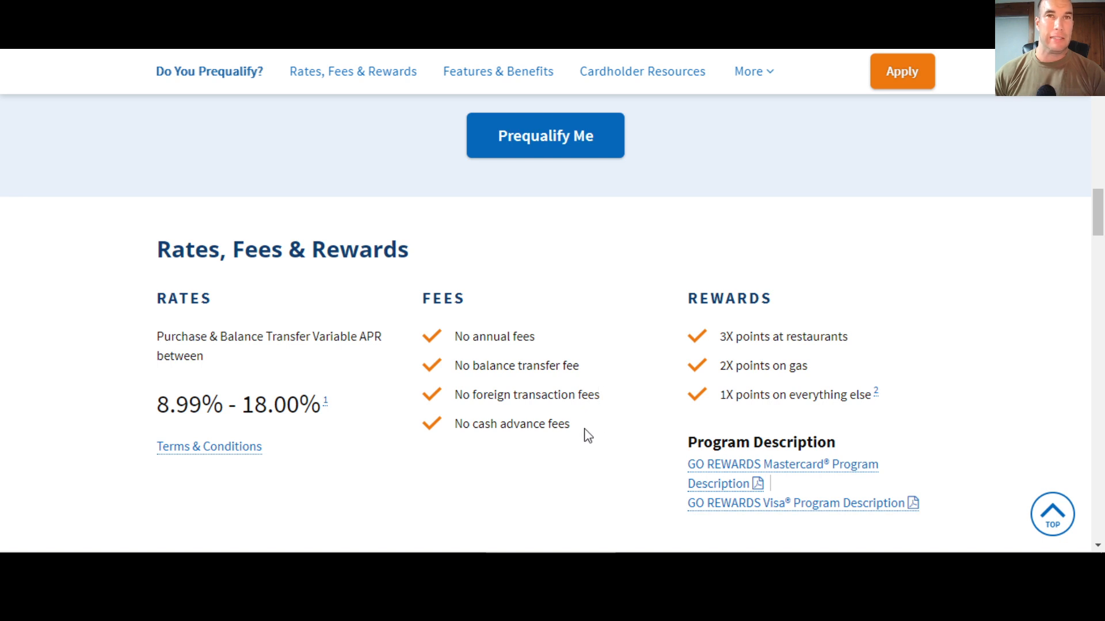
left_click_drag(572, 429, 442, 339)
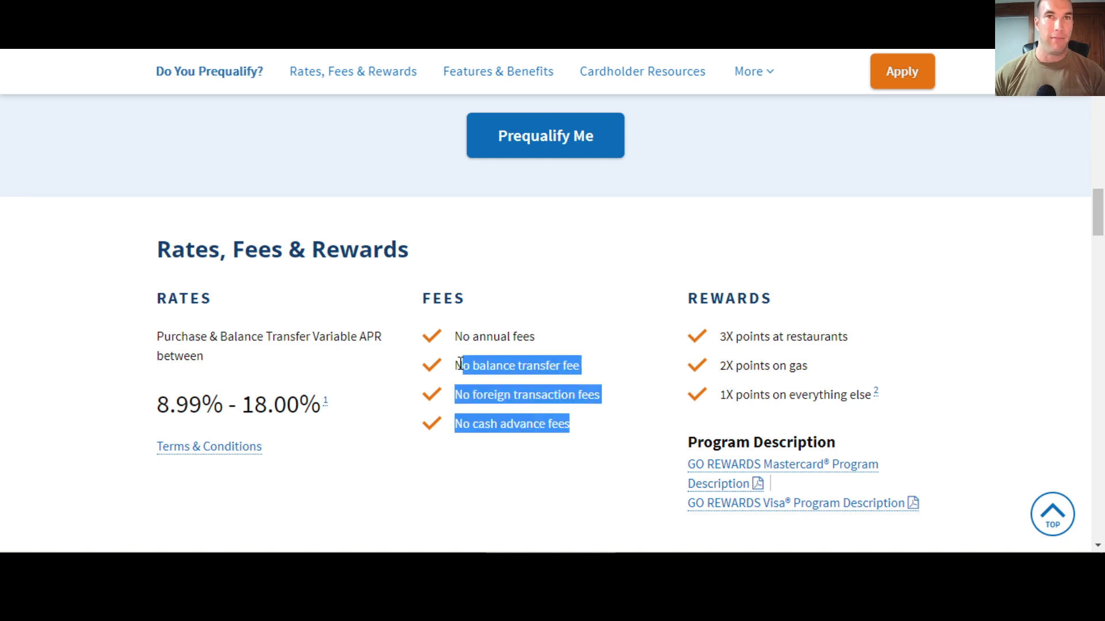
left_click(537, 357)
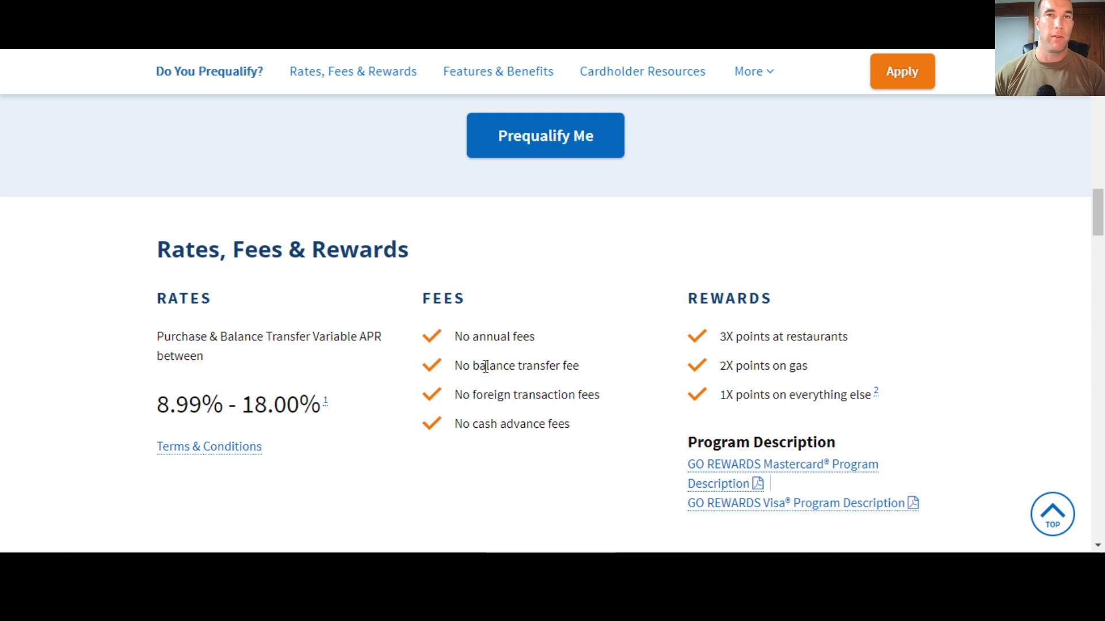
triple_click(489, 340)
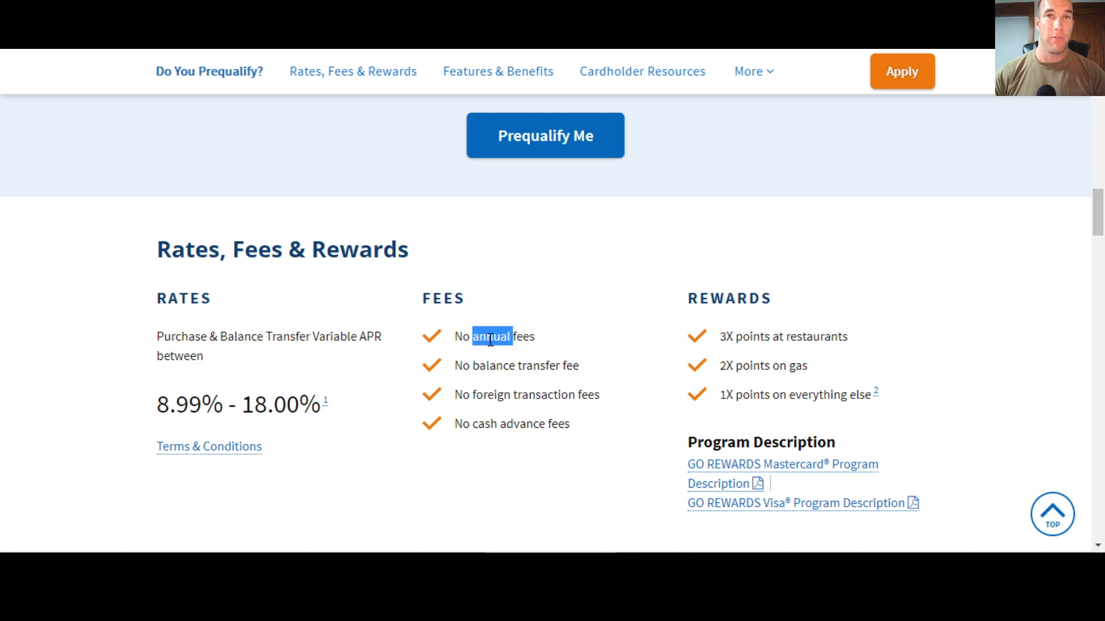
left_click(558, 338)
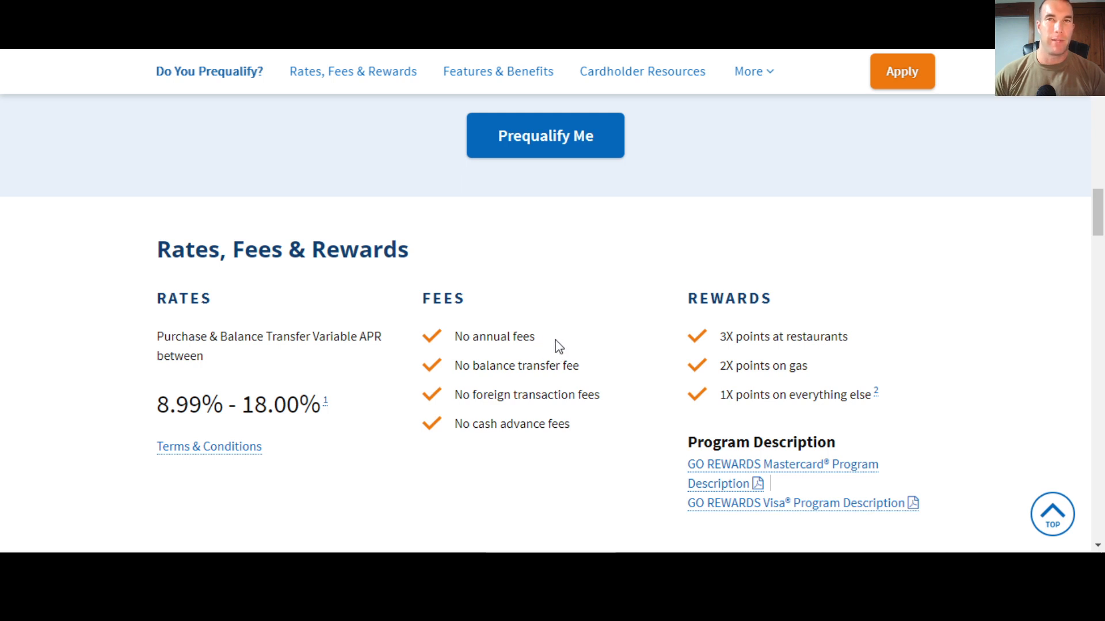
Re-highlight the four FEES items twice more while reviewing the rates section
left_click_drag(604, 425, 551, 324)
left_click(597, 317)
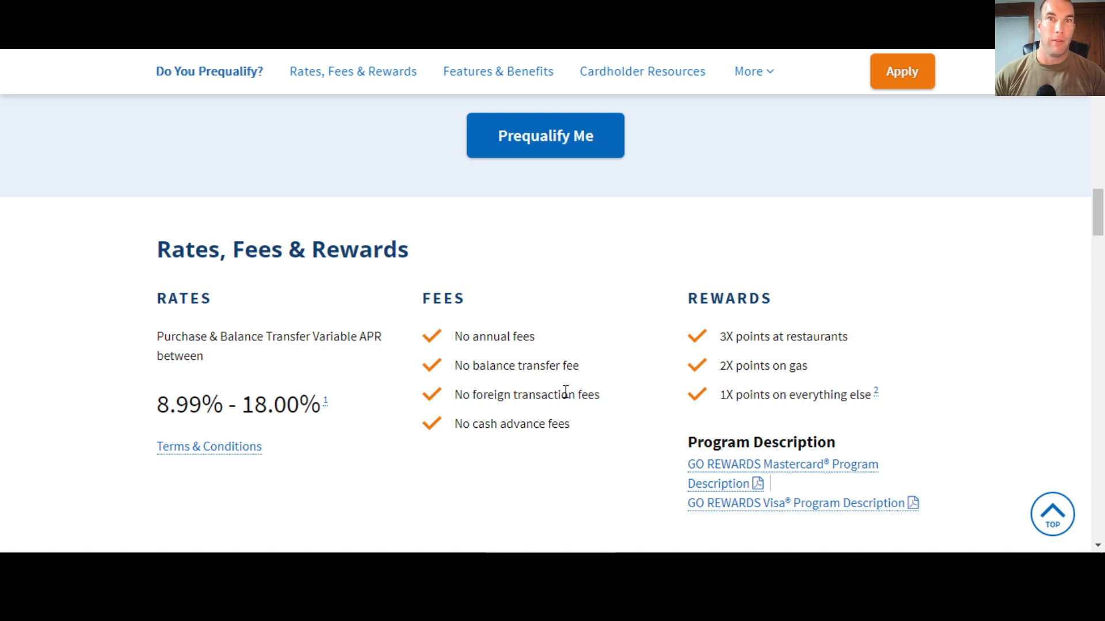
left_click_drag(577, 429, 600, 293)
left_click(603, 292)
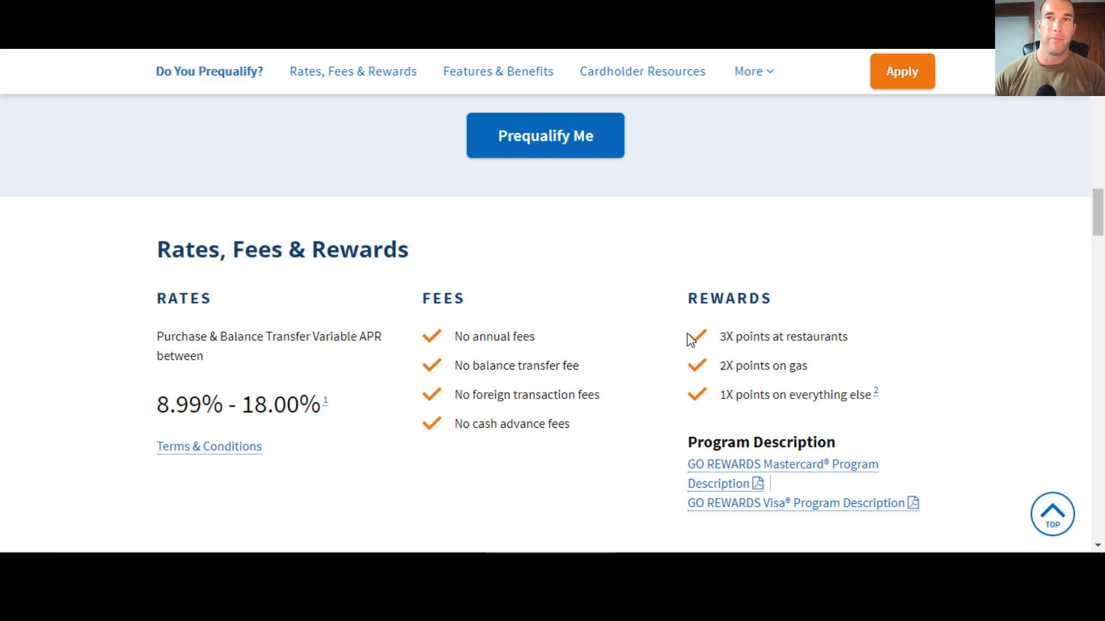
scroll(648, 341, "down", 1)
scroll(647, 328, "down", 2)
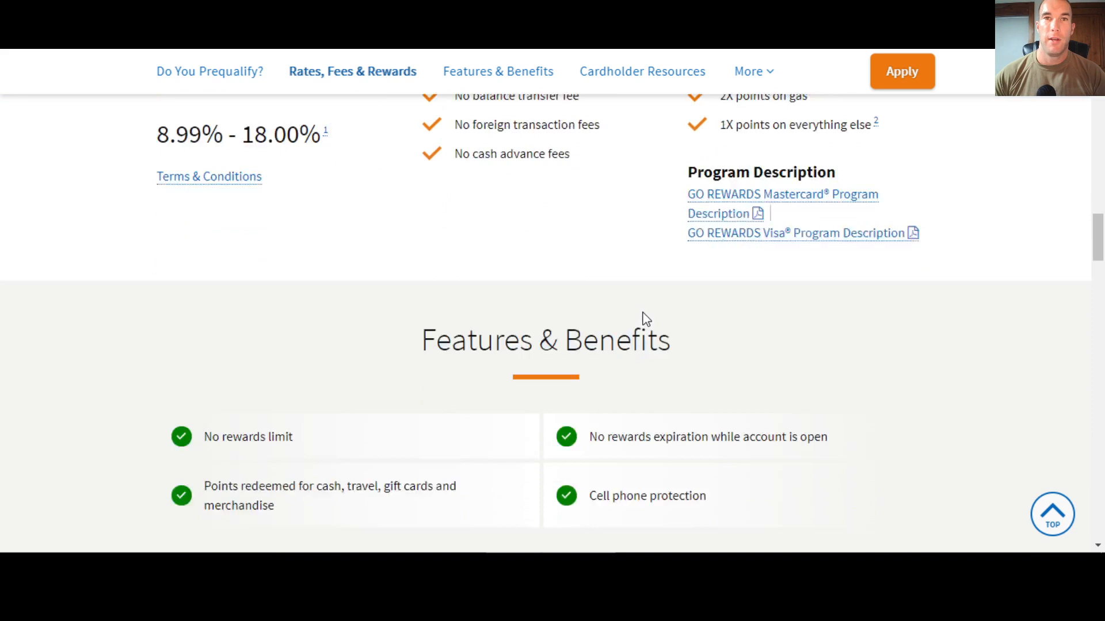
scroll(643, 319, "down", 1)
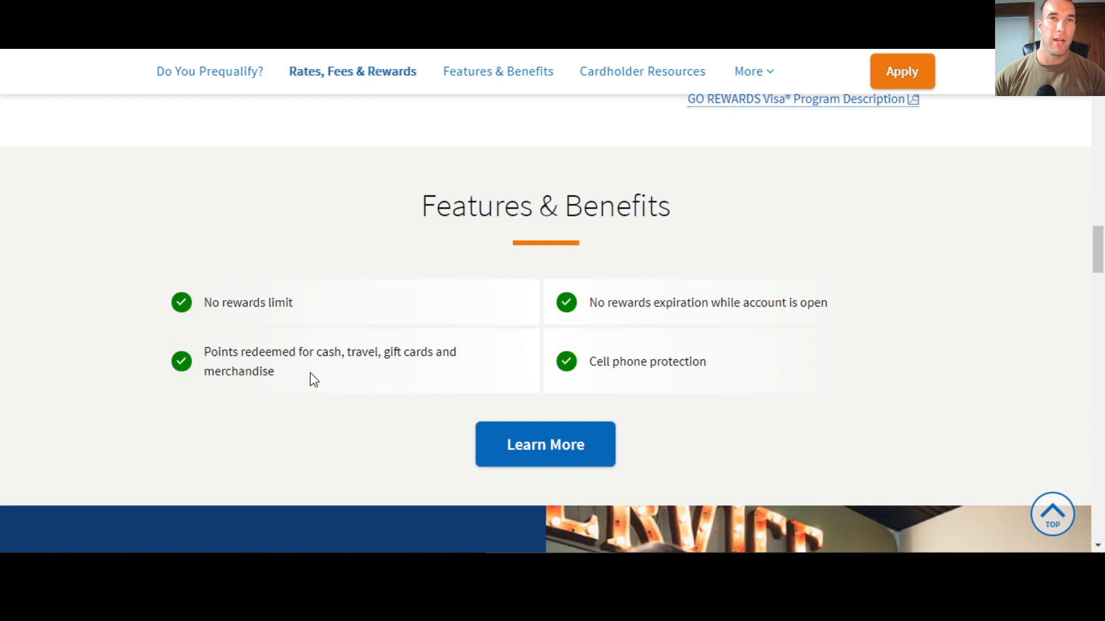
Emphasize the cash redemption option and the no rewards expiration benefit
double_click(325, 350)
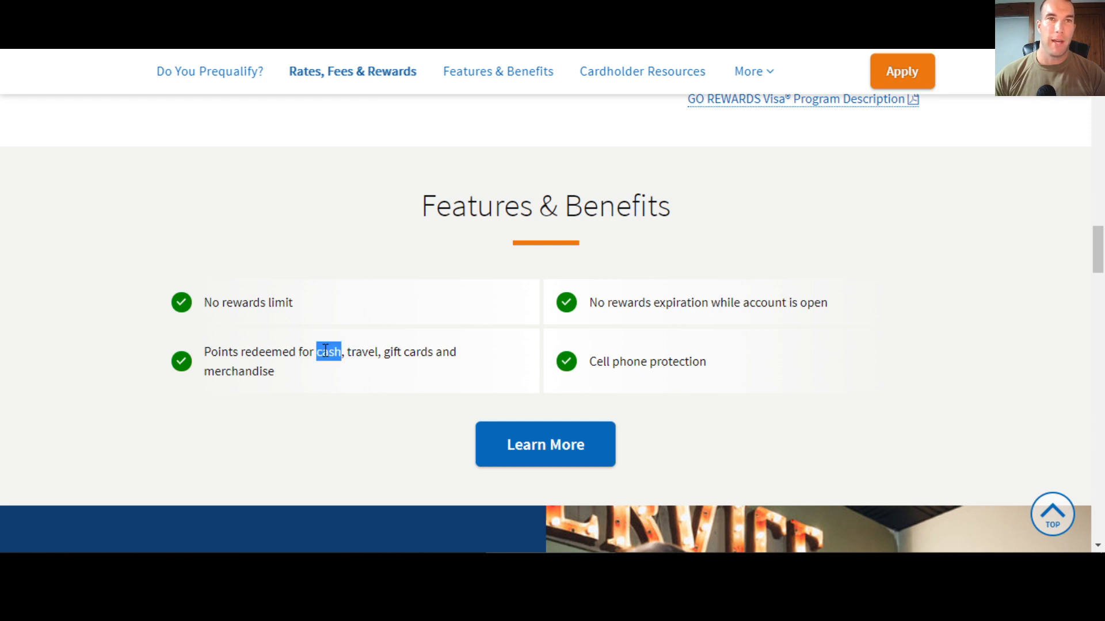
left_click(342, 352)
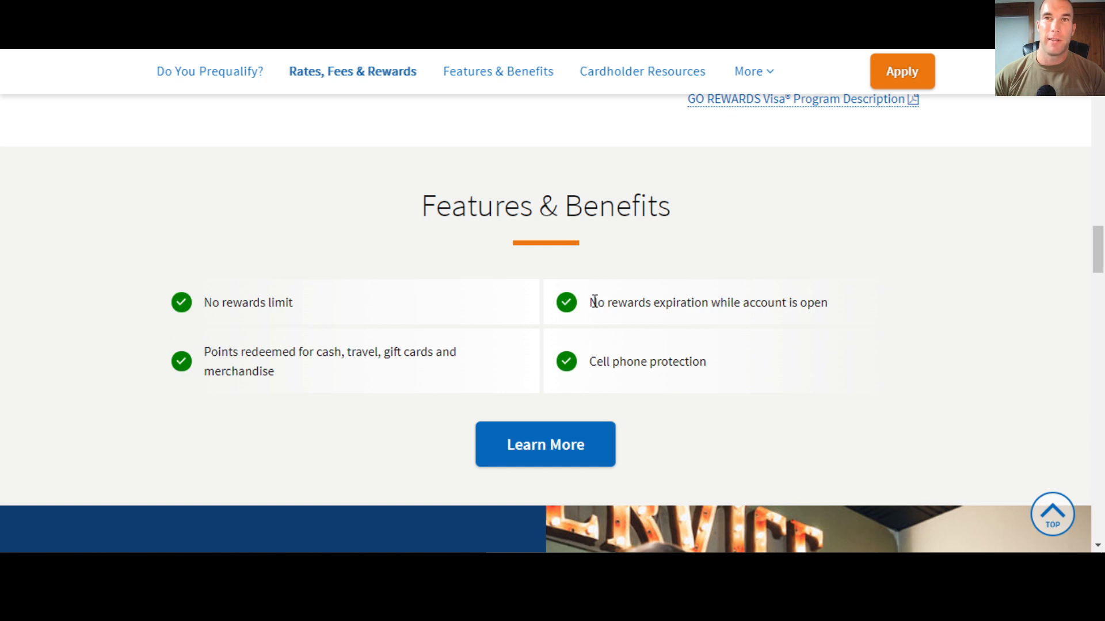
mouse_move(592, 302)
left_mouse_down()
mouse_move(794, 320)
mouse_move(740, 358)
left_mouse_up()
left_click(740, 358)
scroll(678, 378, "down", 2)
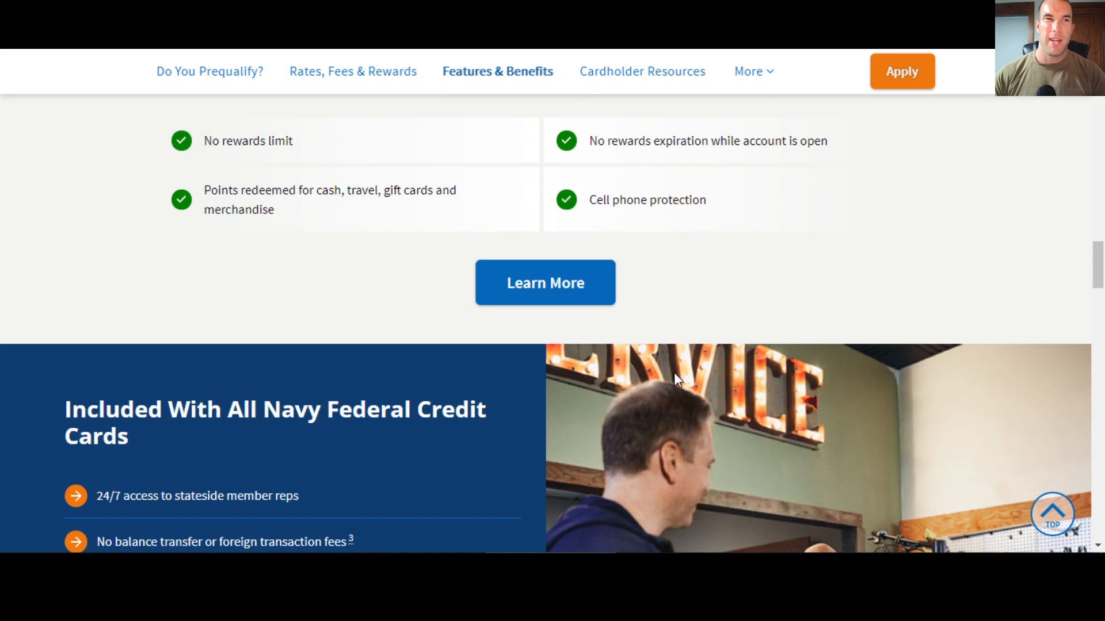
scroll(612, 345, "down", 1)
scroll(587, 338, "down", 1)
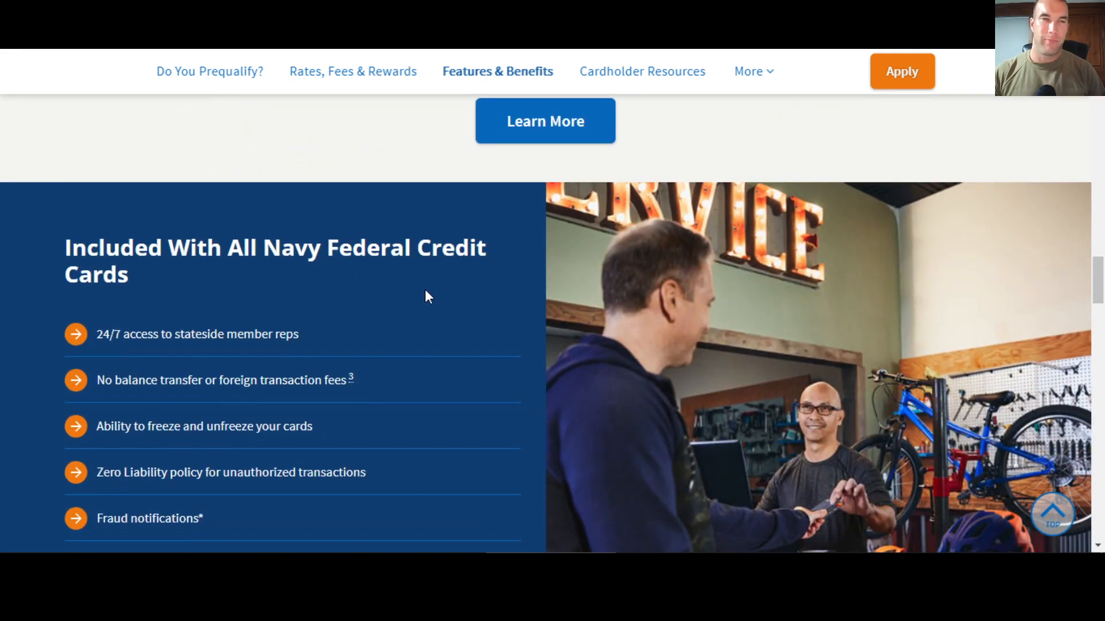
scroll(425, 294, "down", 1)
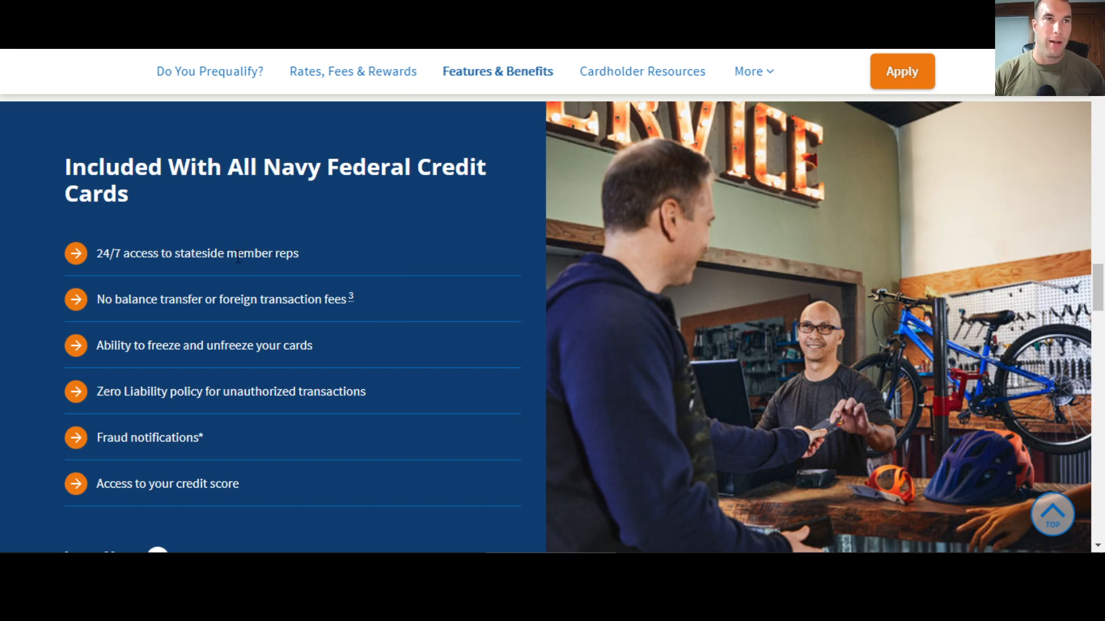
scroll(308, 338, "down", 1)
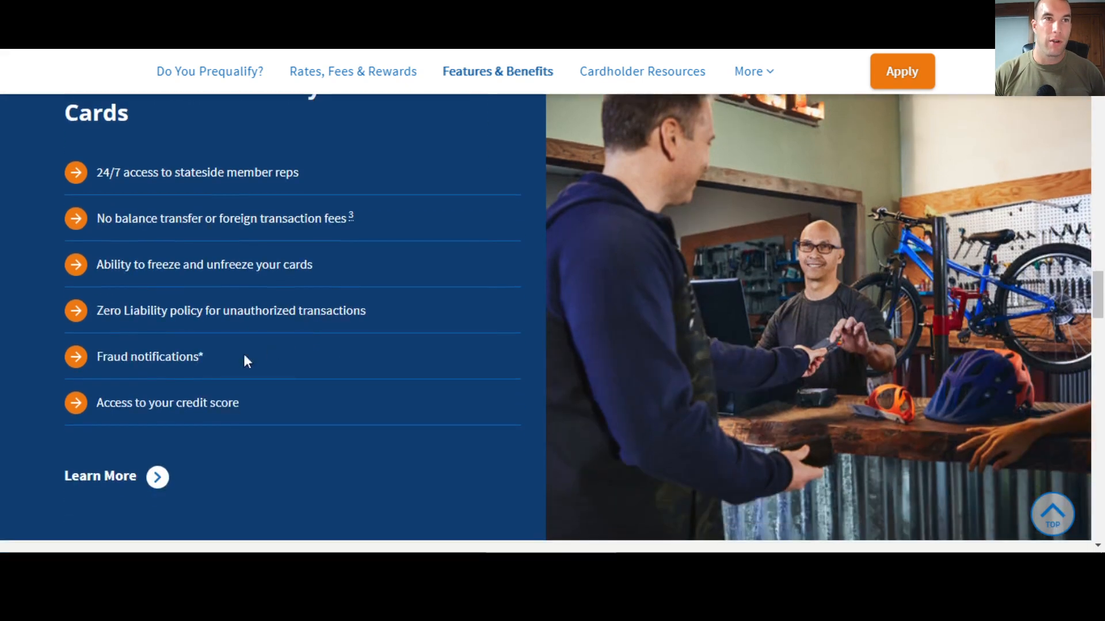
scroll(290, 384, "down", 3)
scroll(289, 382, "down", 1)
scroll(293, 376, "down", 2)
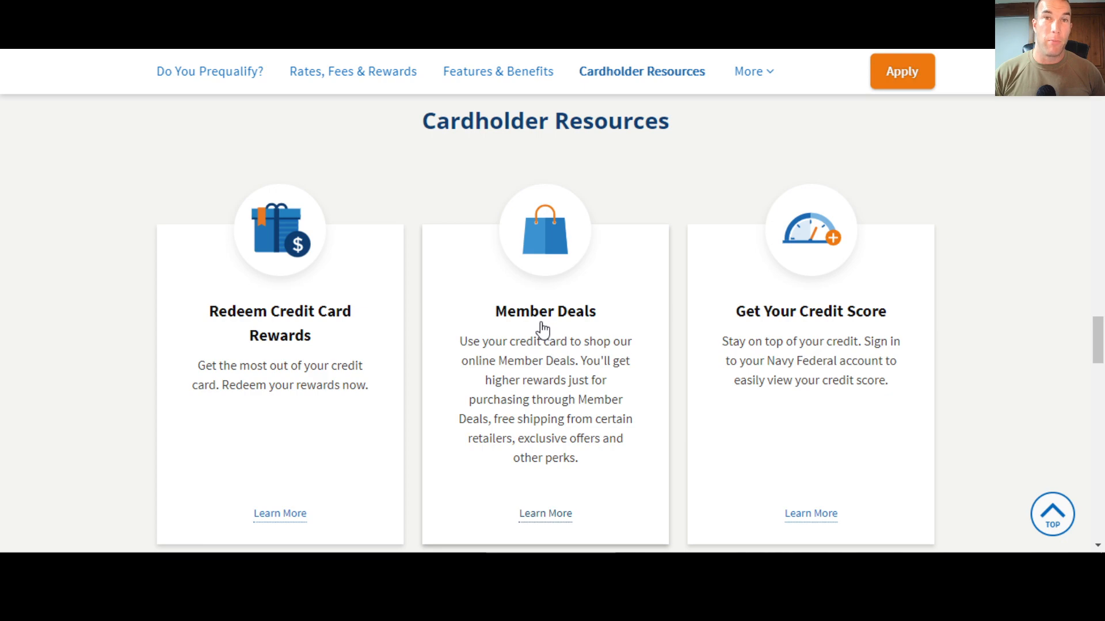
scroll(538, 325, "down", 1)
scroll(535, 321, "up", 2)
scroll(537, 322, "up", 1)
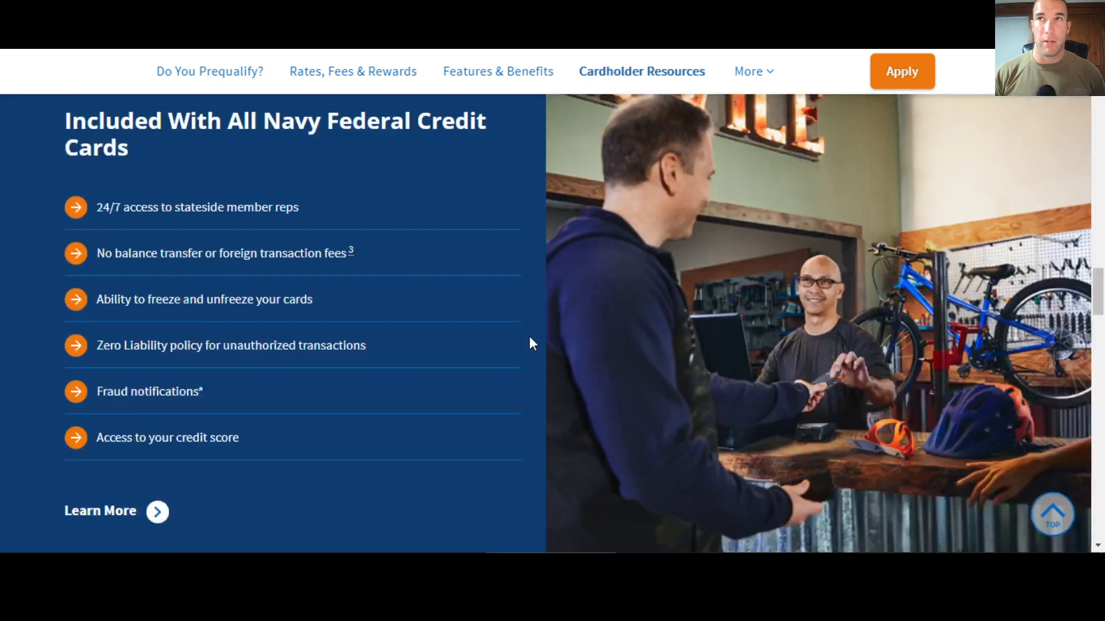
scroll(530, 343, "up", 5)
scroll(529, 343, "up", 5)
scroll(529, 343, "up", 5)
scroll(530, 342, "up", 5)
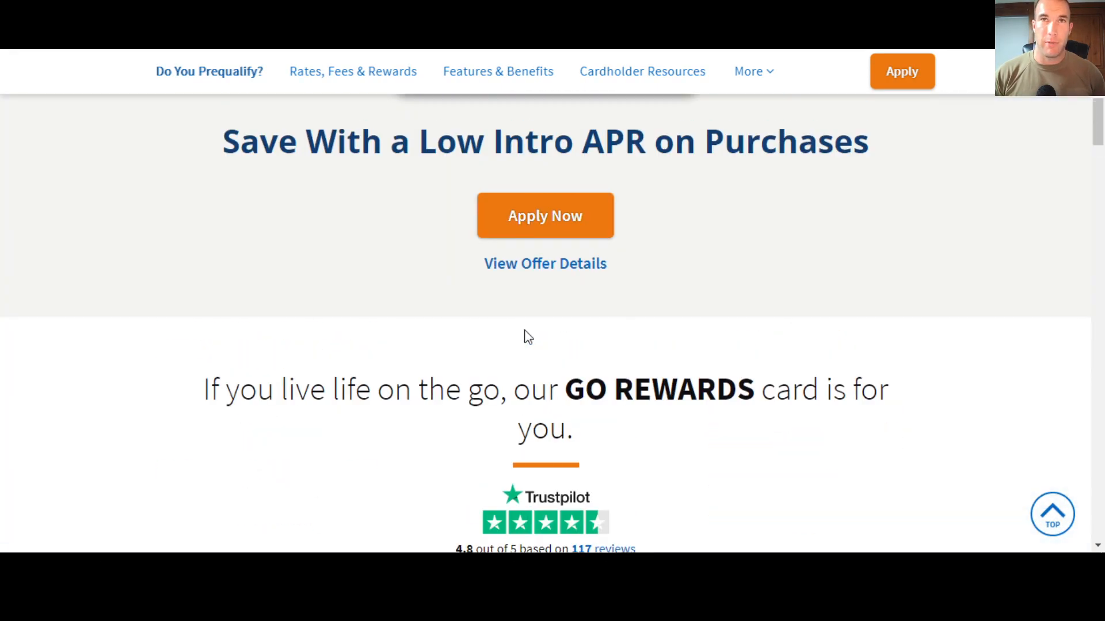
scroll(524, 333, "up", 4)
scroll(522, 328, "down", 3)
View the GO REWARDS special offer details and highlight the 8.99% and 18% APR range
left_click(534, 349)
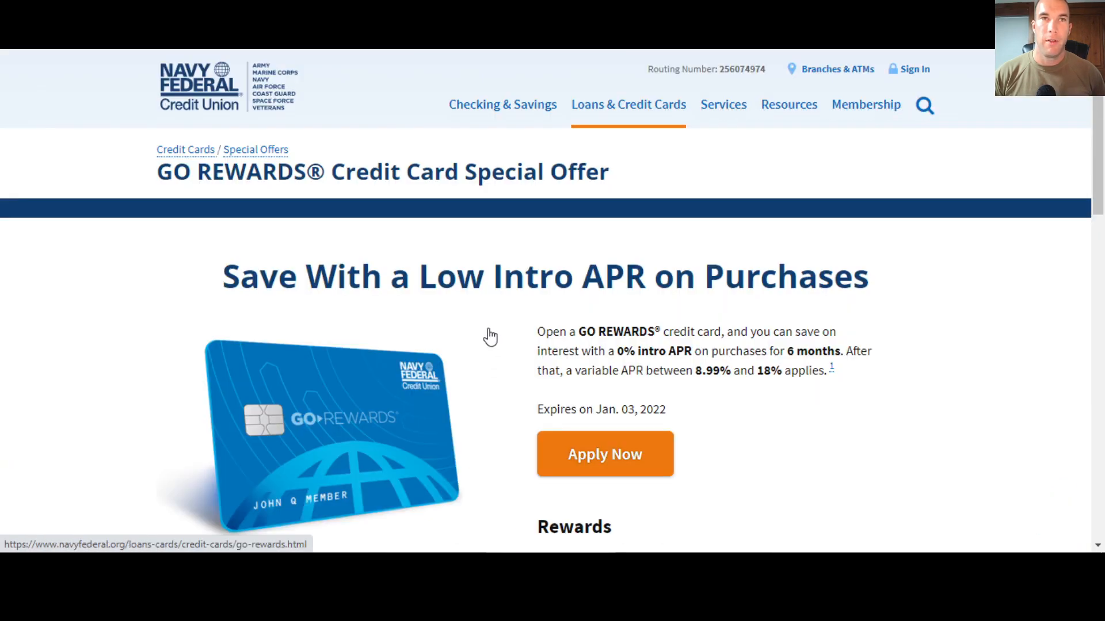
scroll(487, 320, "down", 2)
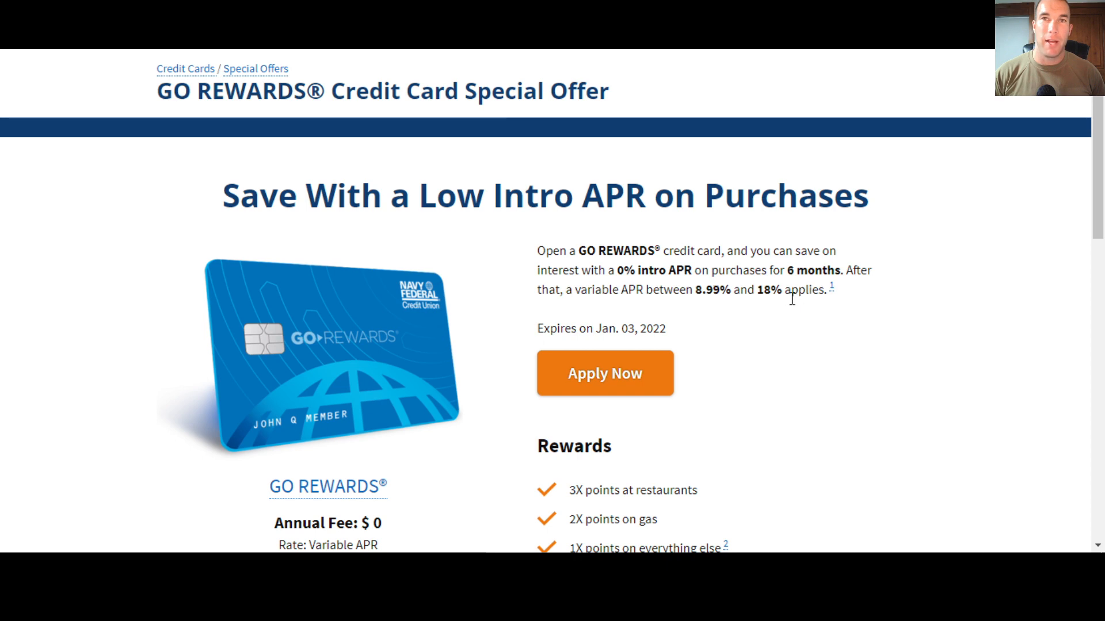
scroll(544, 276, "down", 1)
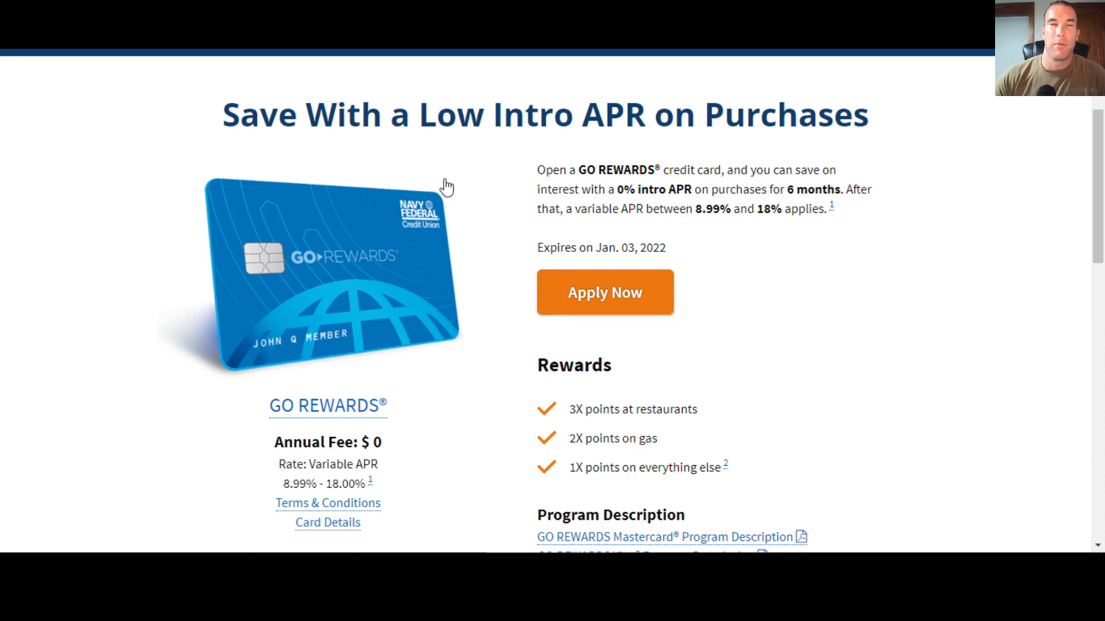
scroll(581, 211, "down", 1)
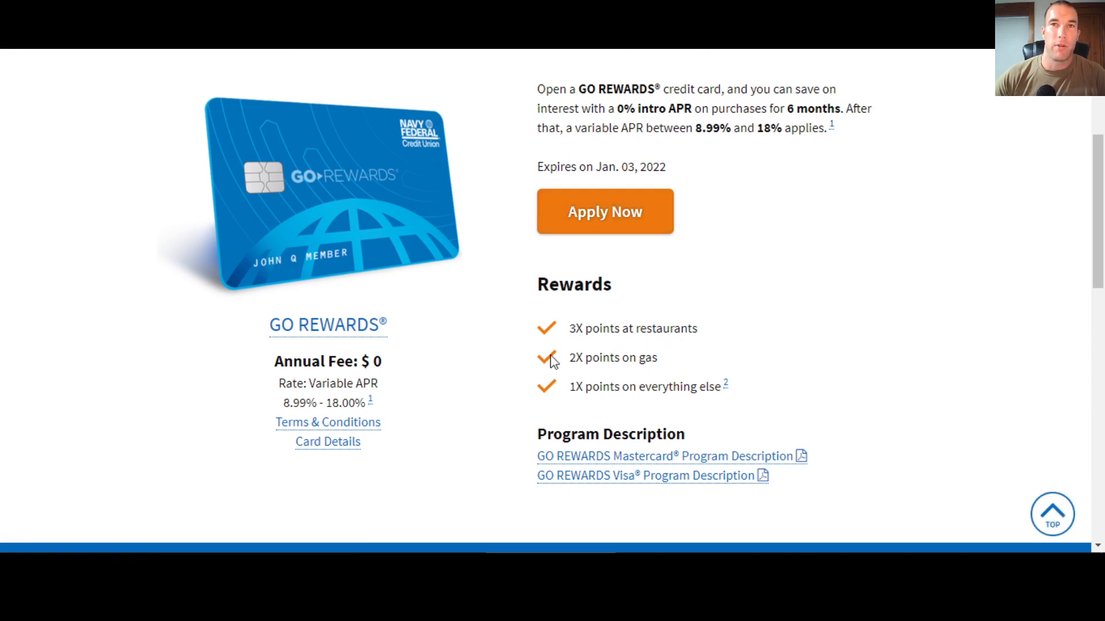
scroll(475, 343, "down", 1)
scroll(482, 339, "down", 2)
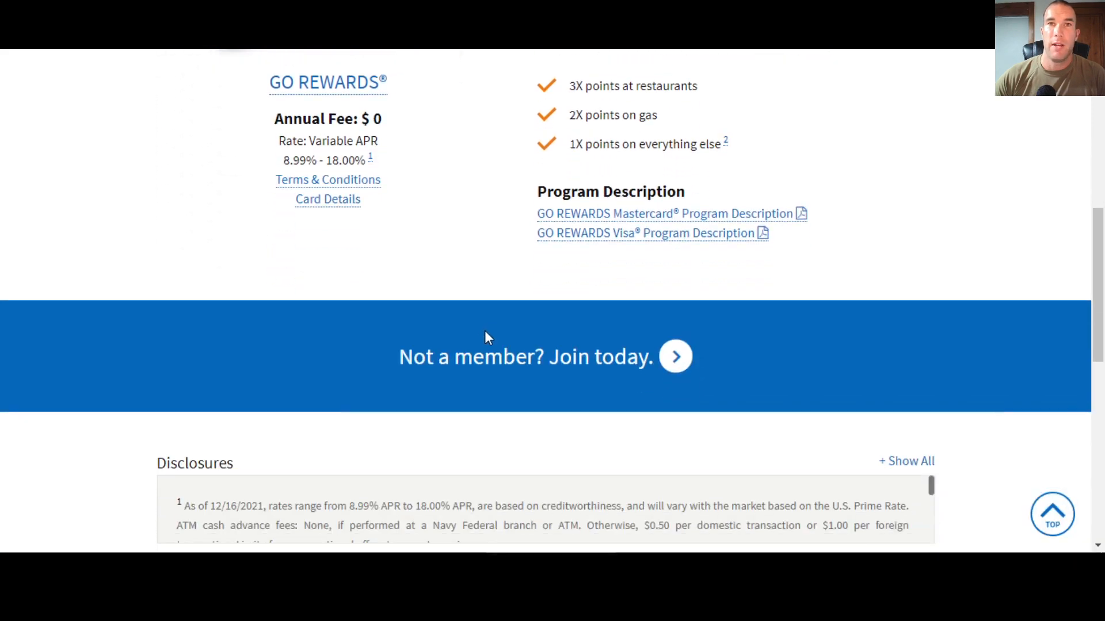
scroll(485, 310, "up", 3)
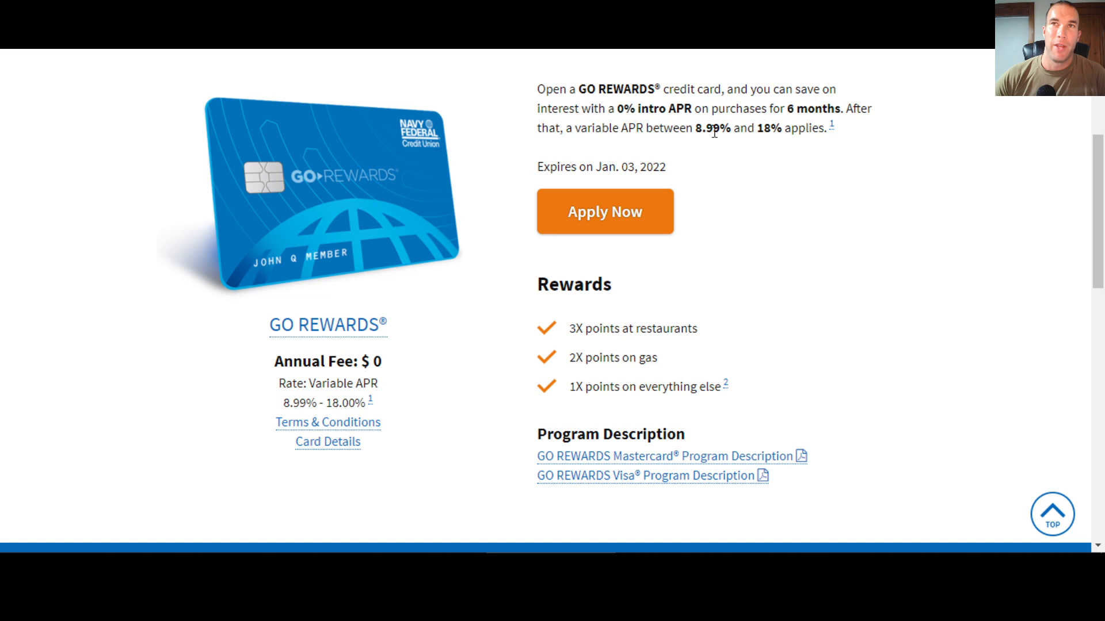
left_click_drag(696, 128, 779, 132)
left_click(787, 179)
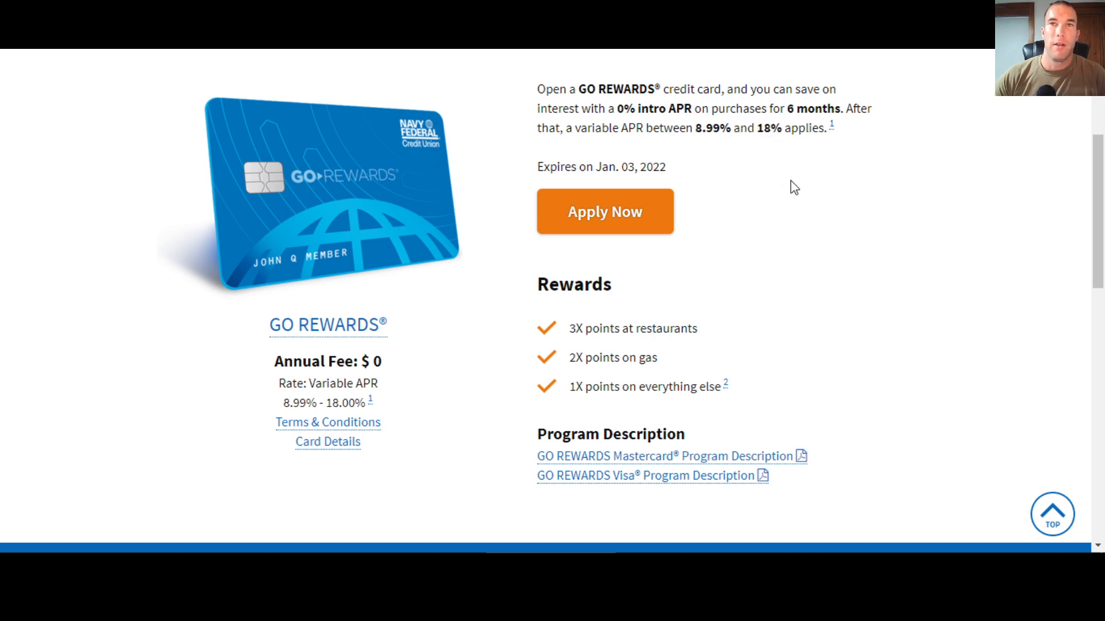
scroll(789, 231, "up", 1)
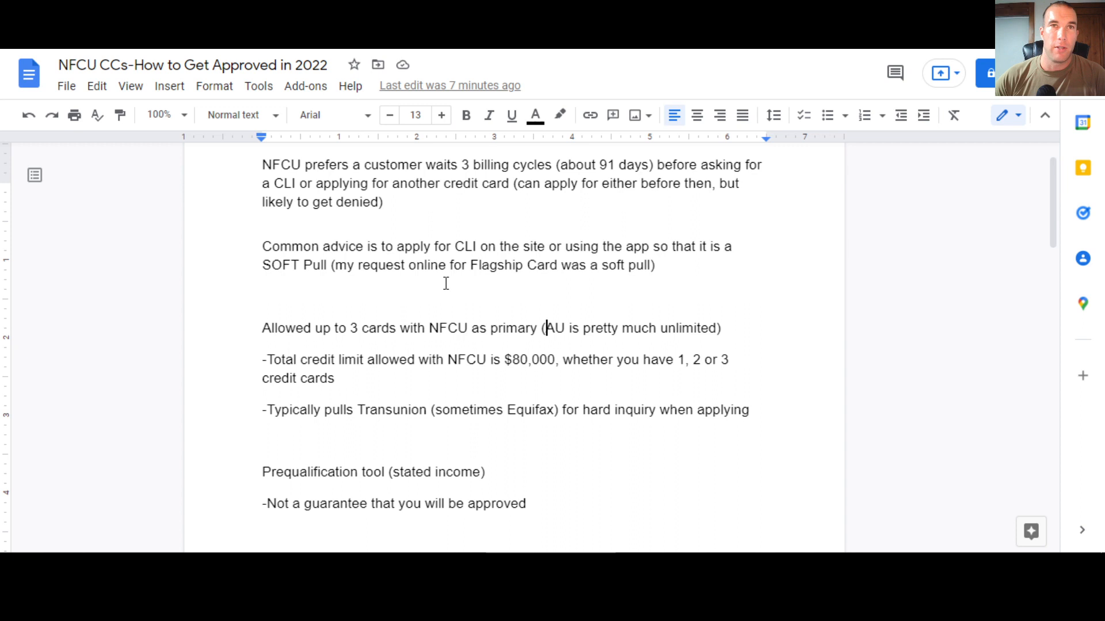
Mark the 3-card limit note and highlight Flagship Card in the soft-pull advice
left_click(264, 328)
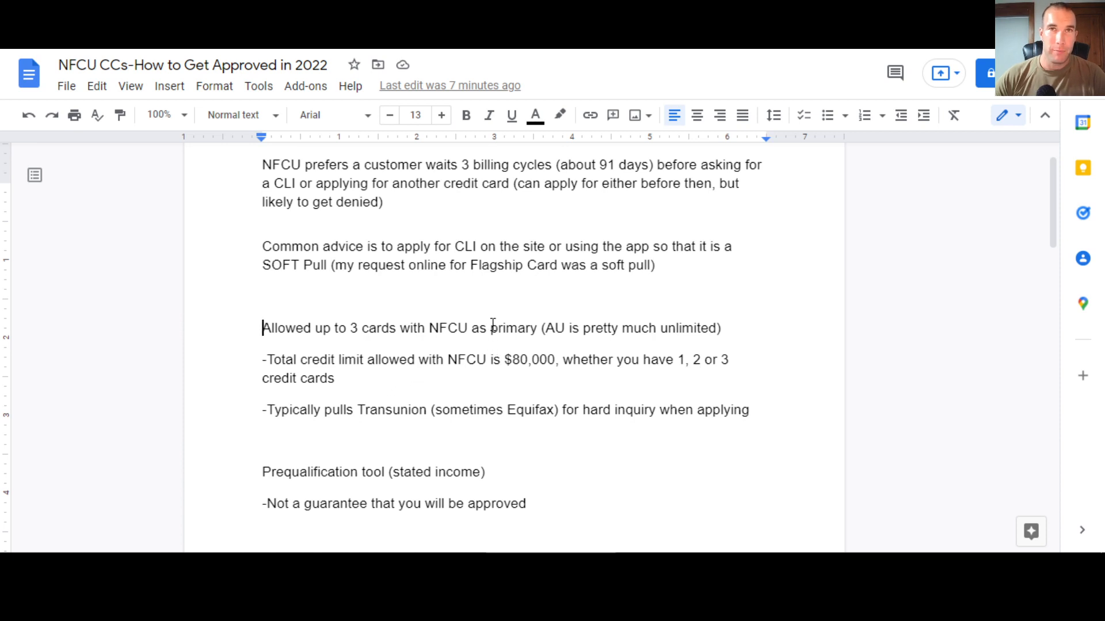
left_click_drag(471, 266, 559, 274)
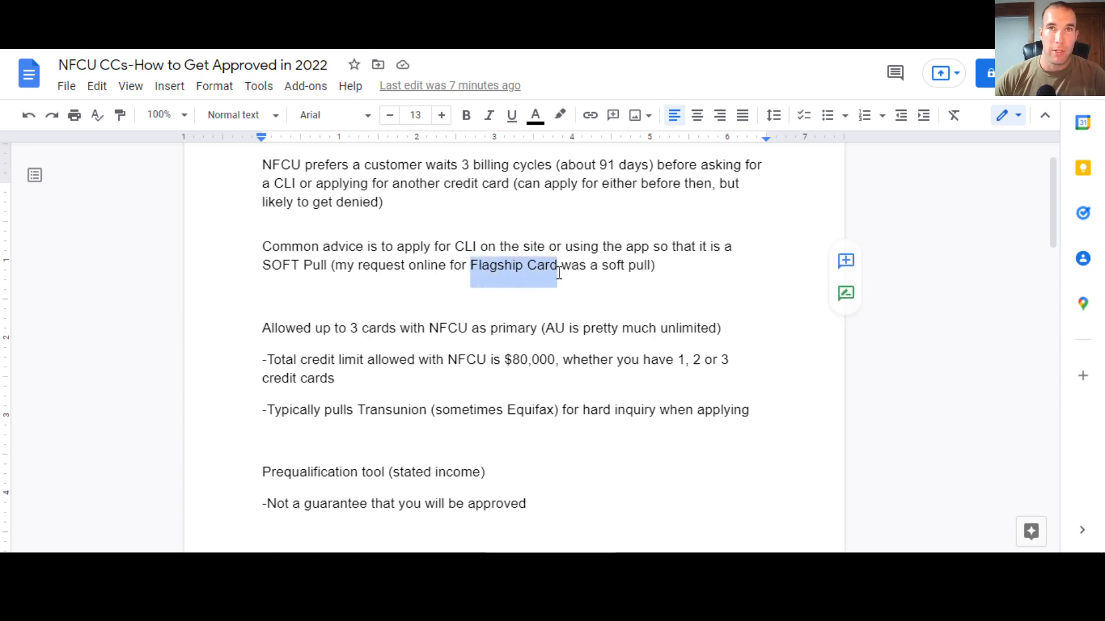
left_click(552, 275)
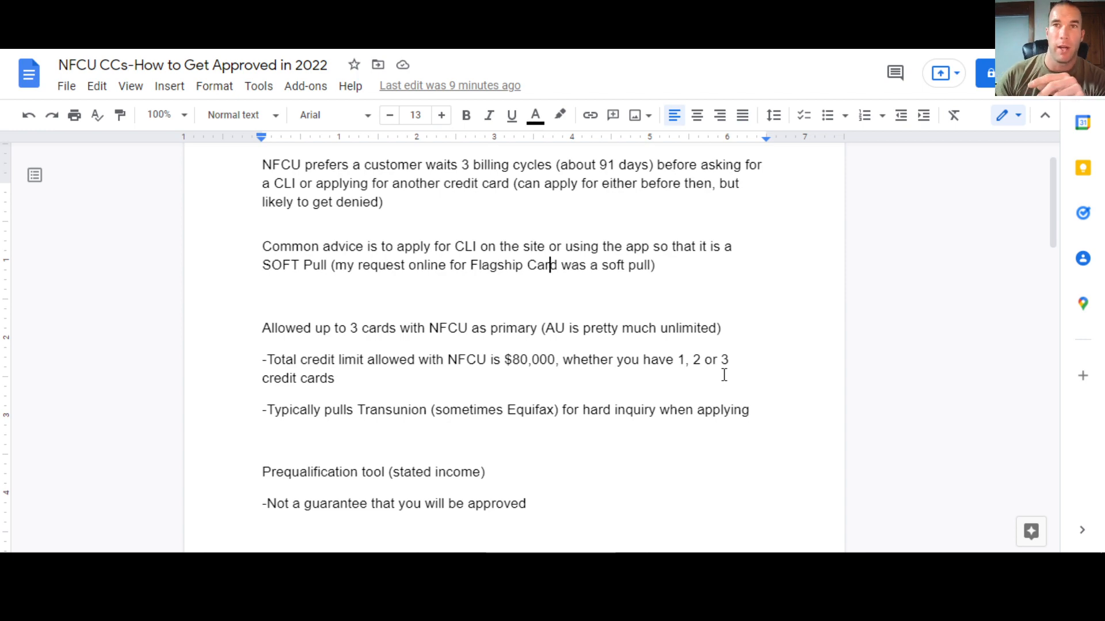
scroll(574, 268, "down", 4)
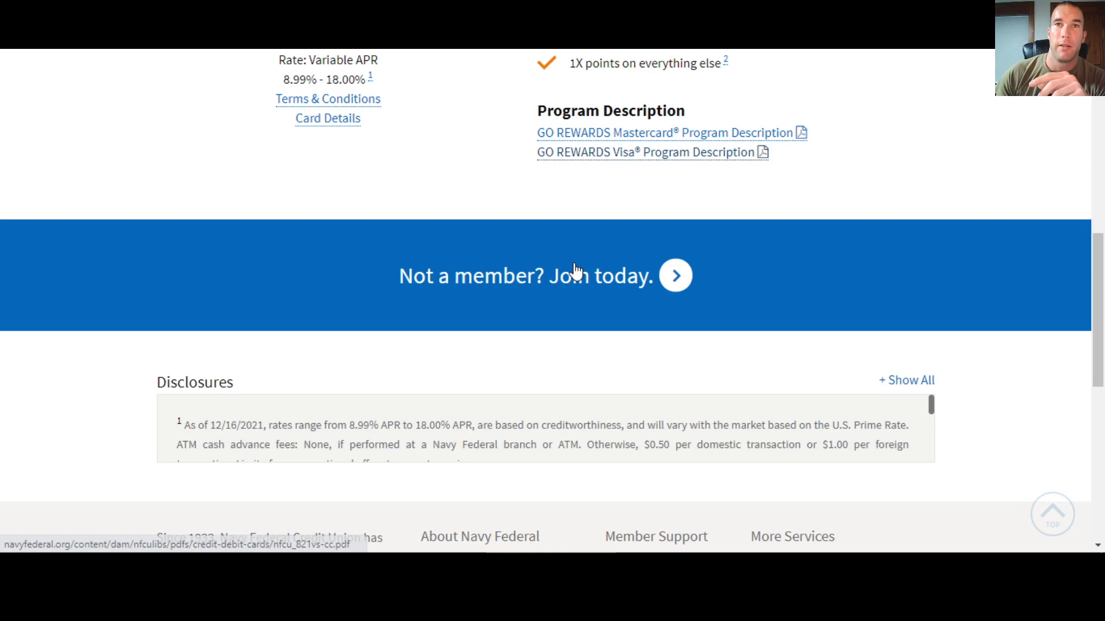
scroll(574, 272, "down", 4)
scroll(575, 275, "up", 6)
scroll(575, 277, "up", 4)
scroll(484, 273, "down", 5)
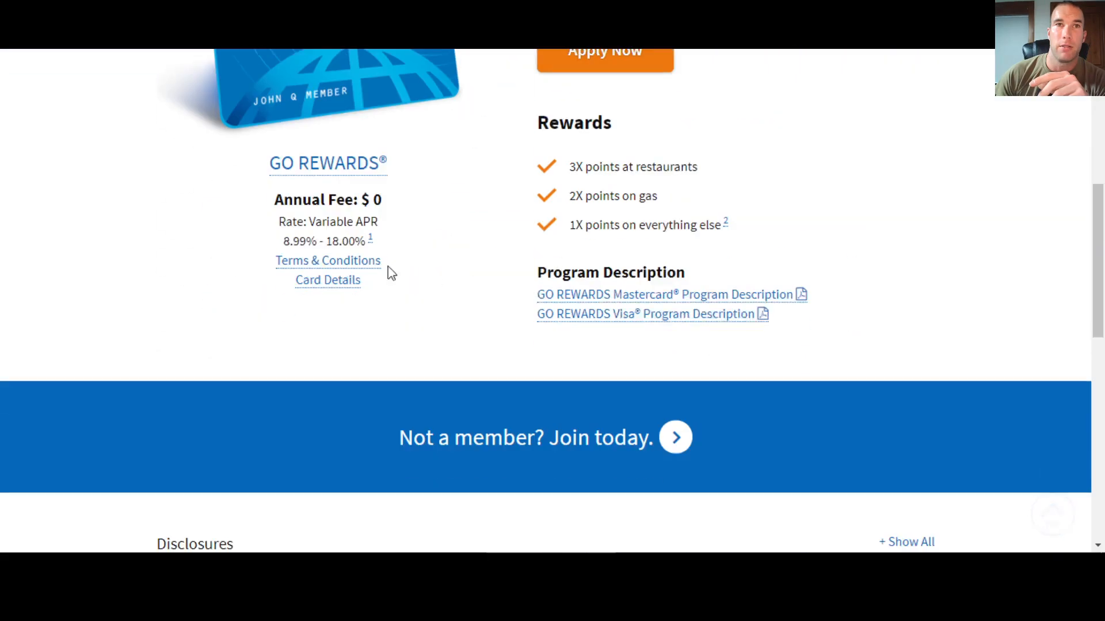
Go to the main GO REWARDS card page from the card name link
left_click(354, 163)
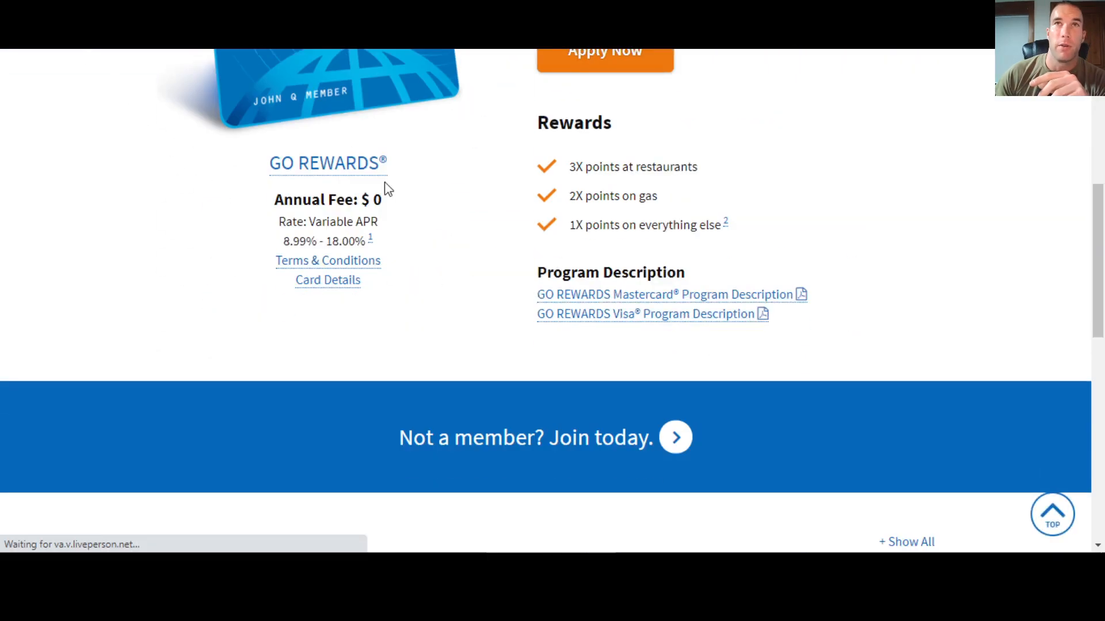
scroll(526, 272, "down", 3)
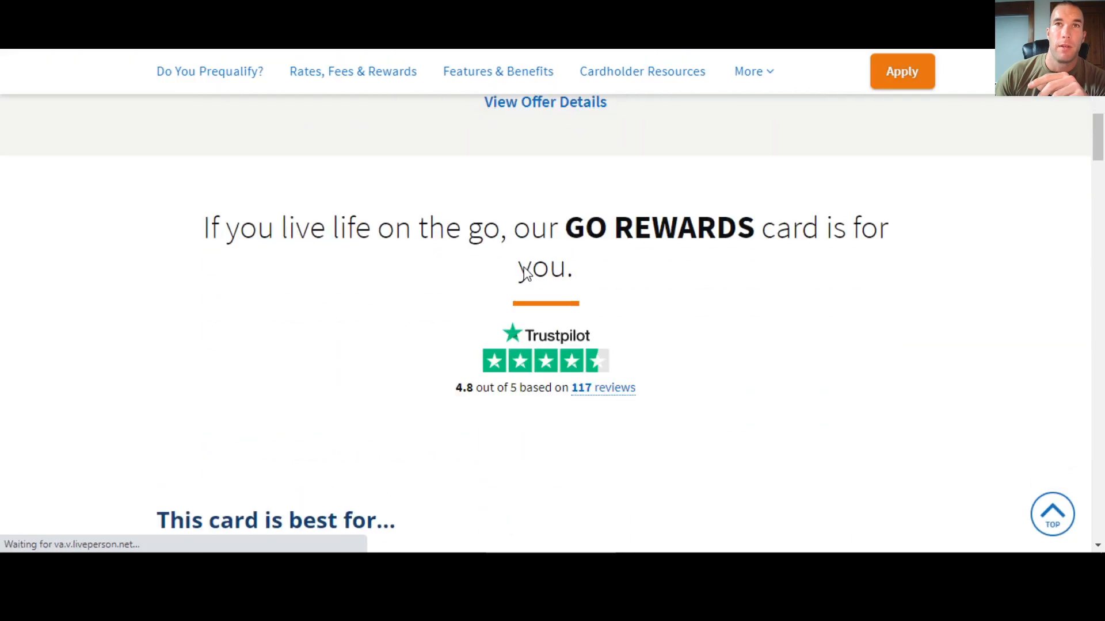
scroll(524, 269, "down", 3)
scroll(524, 269, "down", 3)
scroll(513, 225, "down", 2)
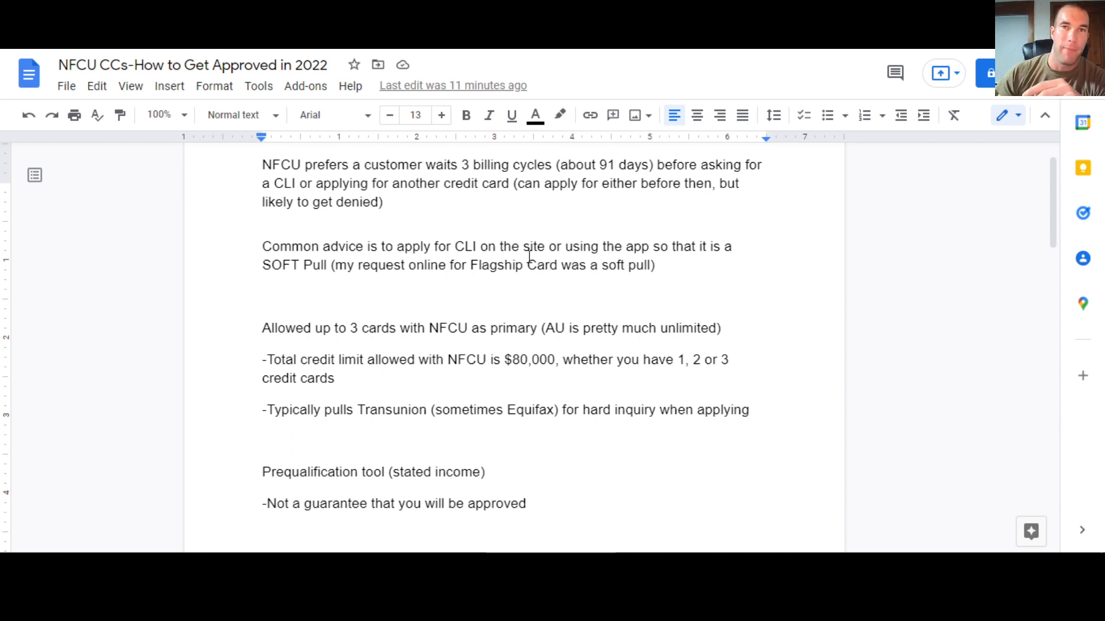
scroll(552, 345, "up", 1)
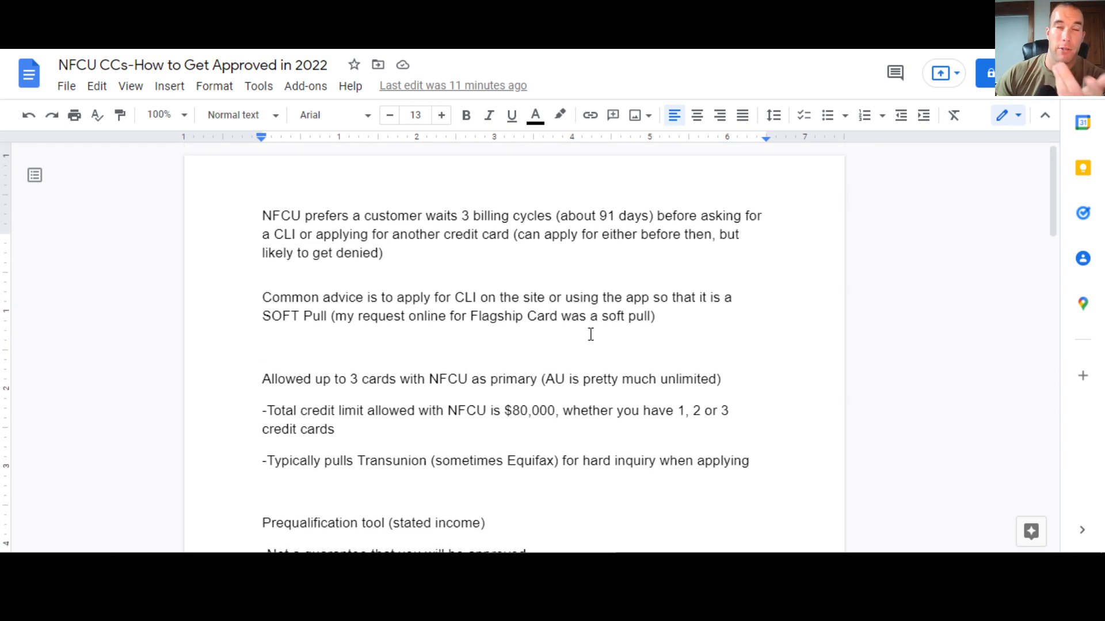